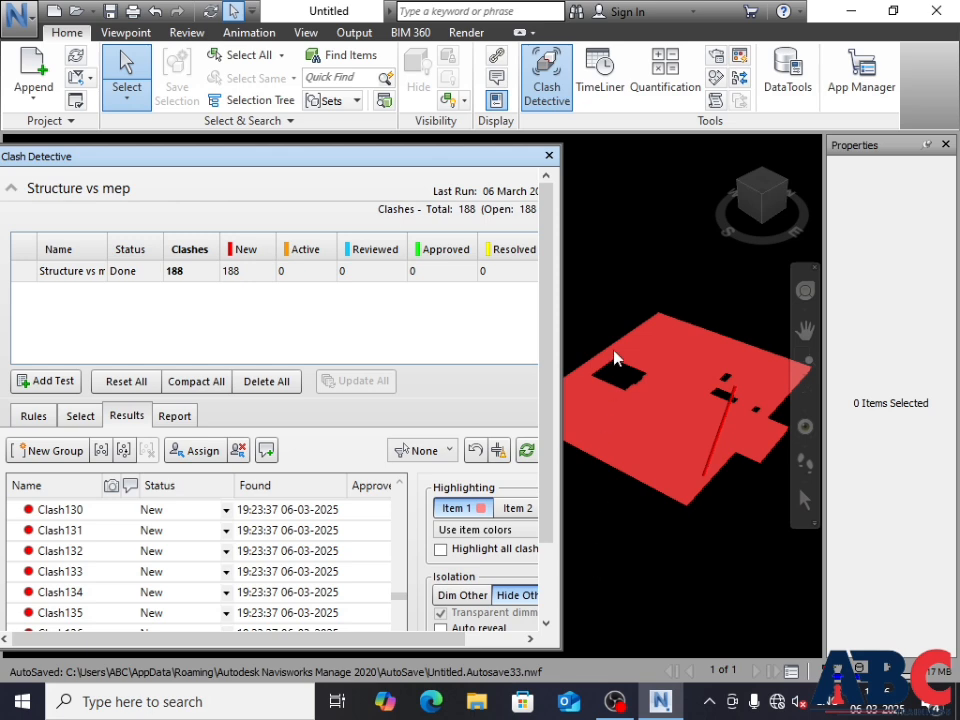
- Review the Structure vs mep test's clash results, rules and the model selections being compared
scroll(214, 596, "down", 13)
scroll(214, 596, "up", 15)
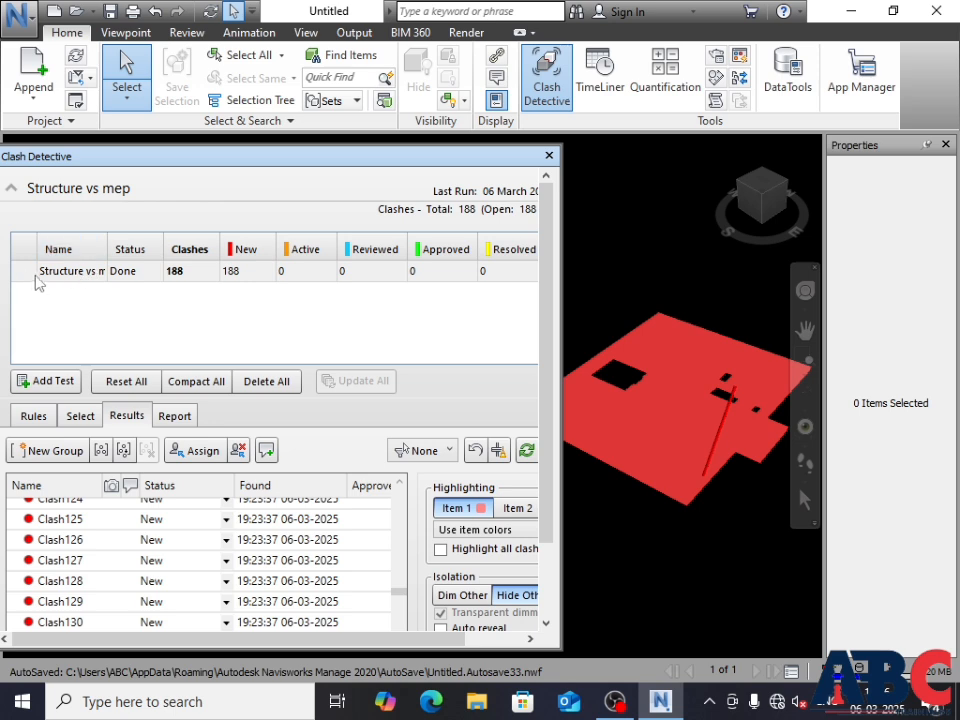
left_click(32, 418)
left_click(80, 416)
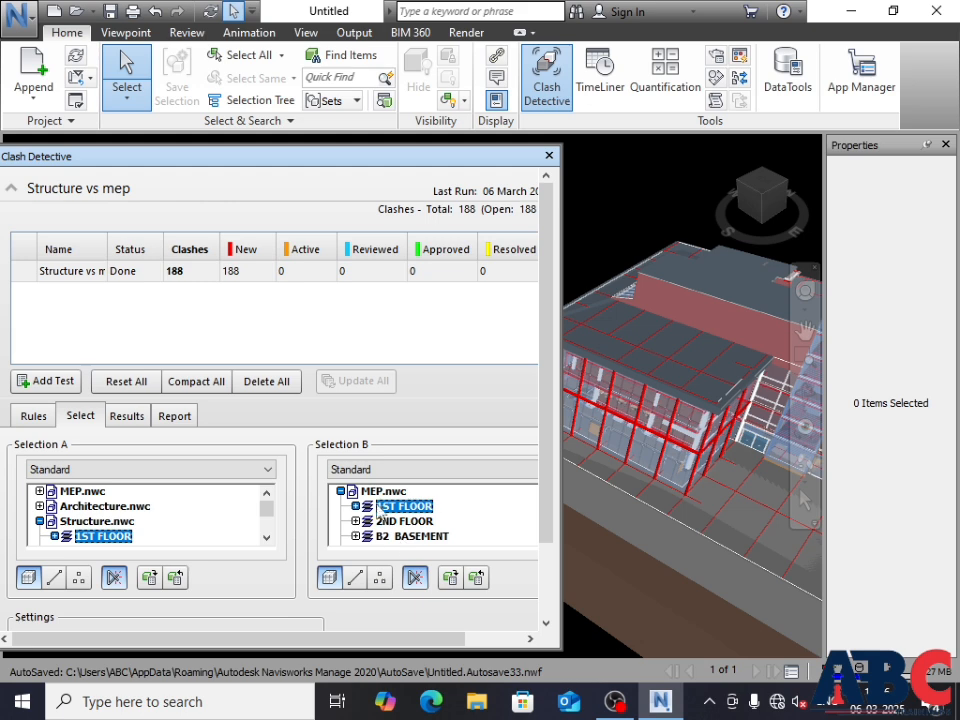
scroll(232, 527, "down", 2)
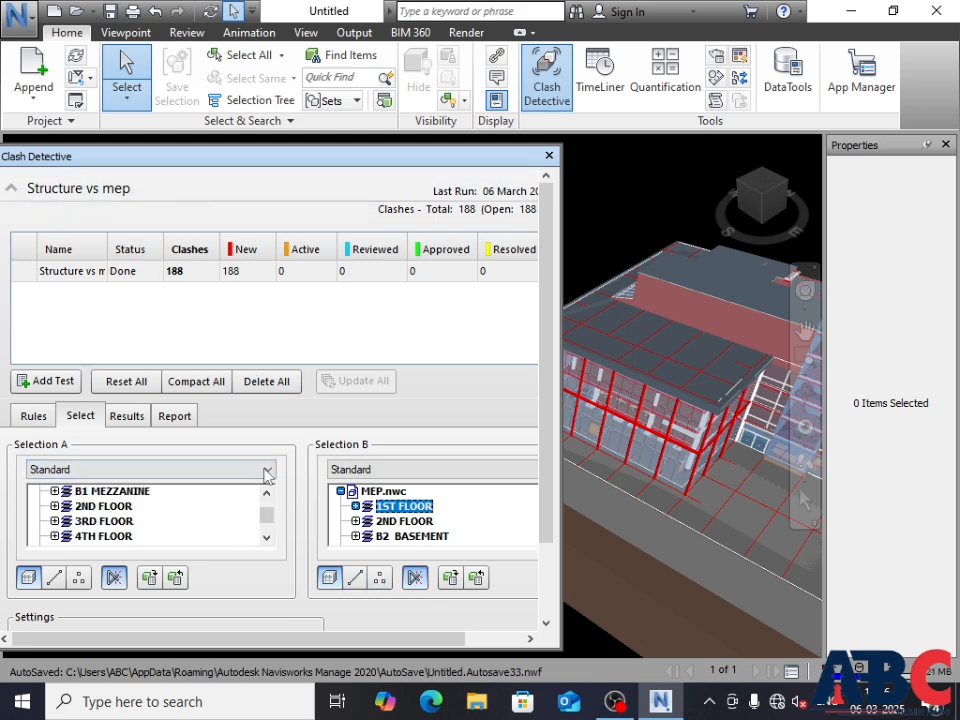
- Configure the clash report output with report type Current test and report format HTML
left_click(175, 418)
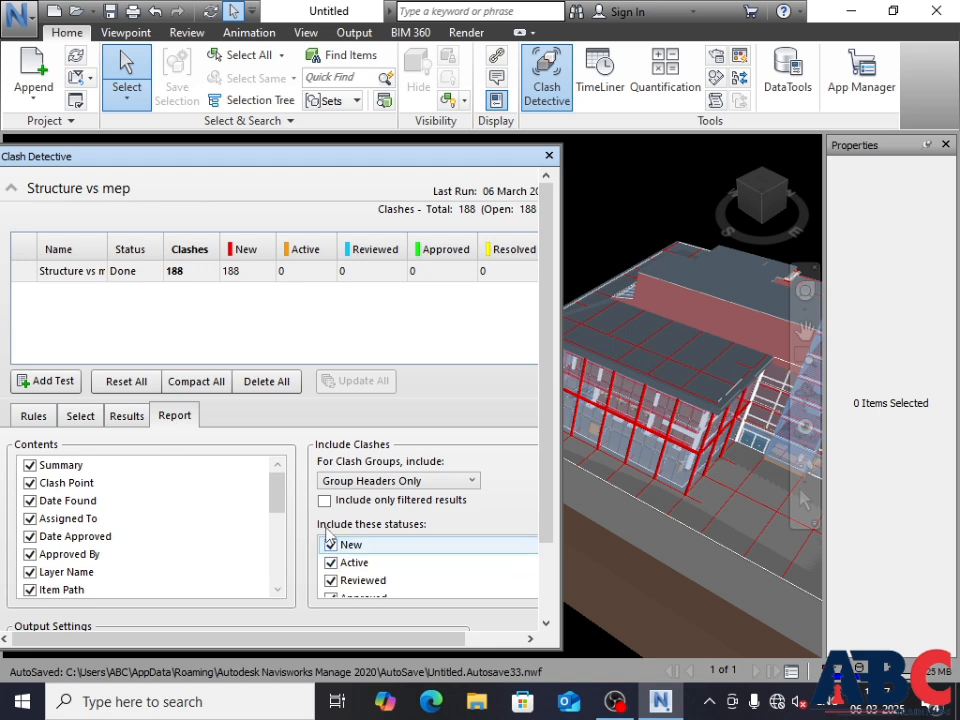
scroll(291, 458, "down", 2)
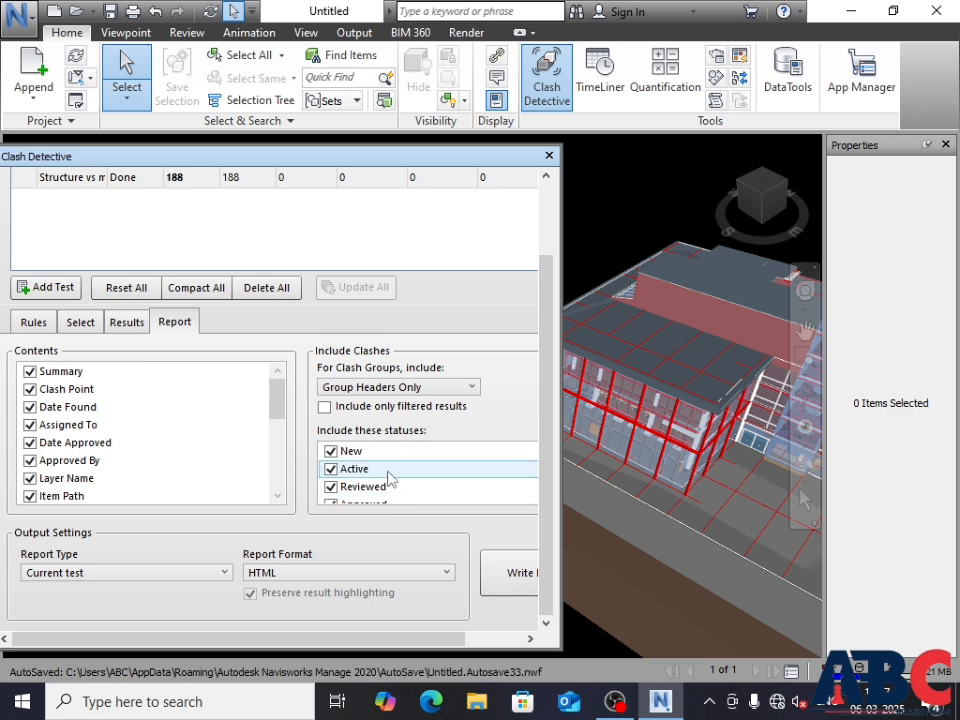
scroll(400, 480, "down", 1)
scroll(365, 490, "up", 1)
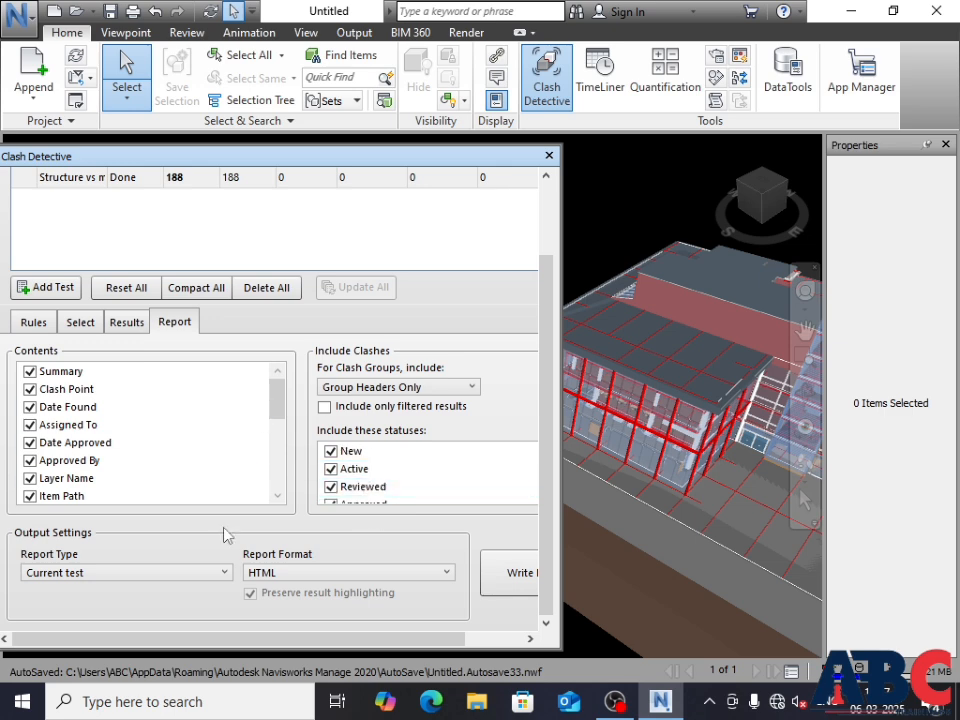
left_click(84, 573)
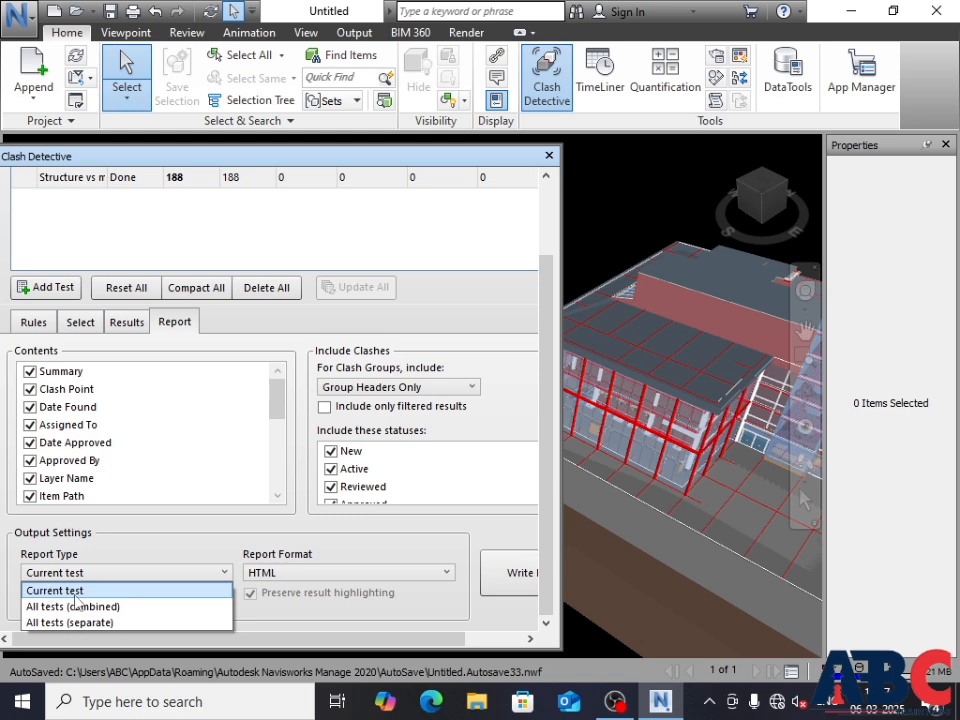
left_click(74, 592)
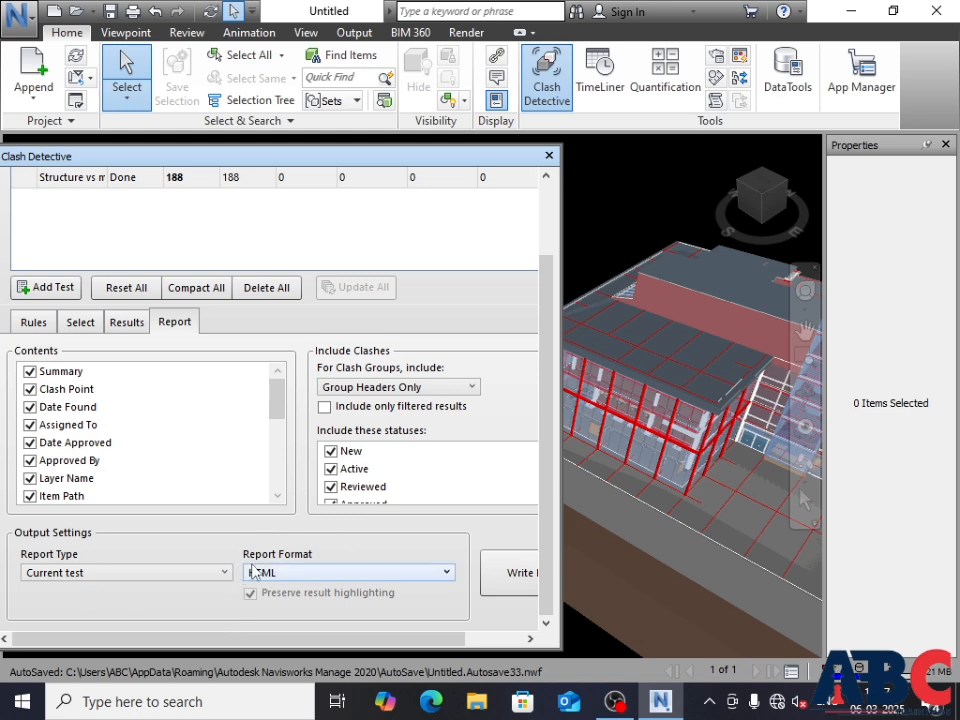
left_click(308, 574)
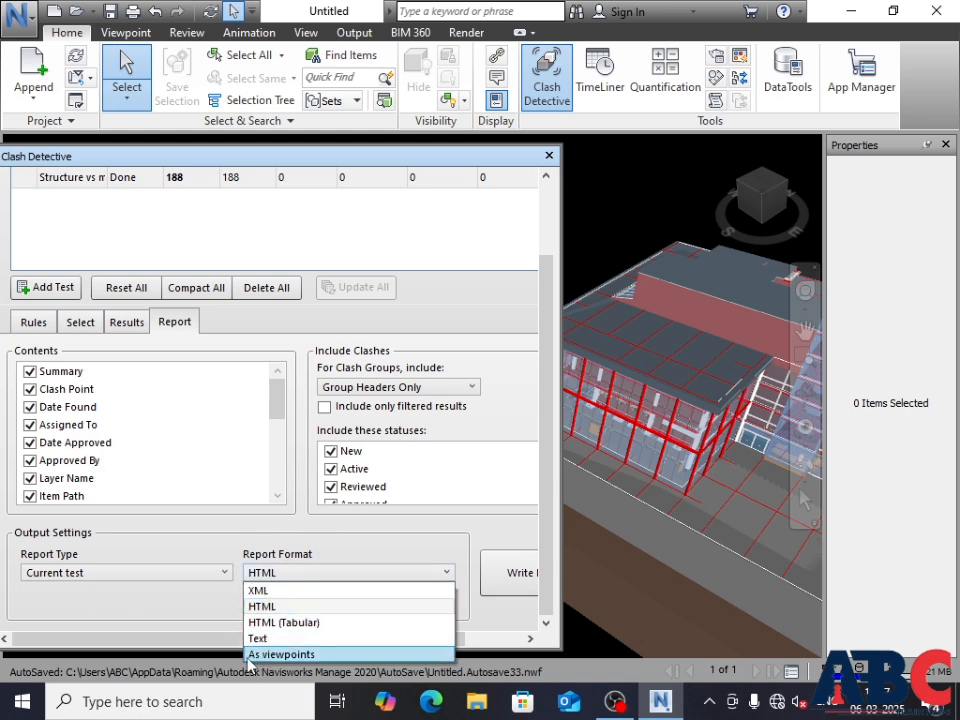
left_click(271, 607)
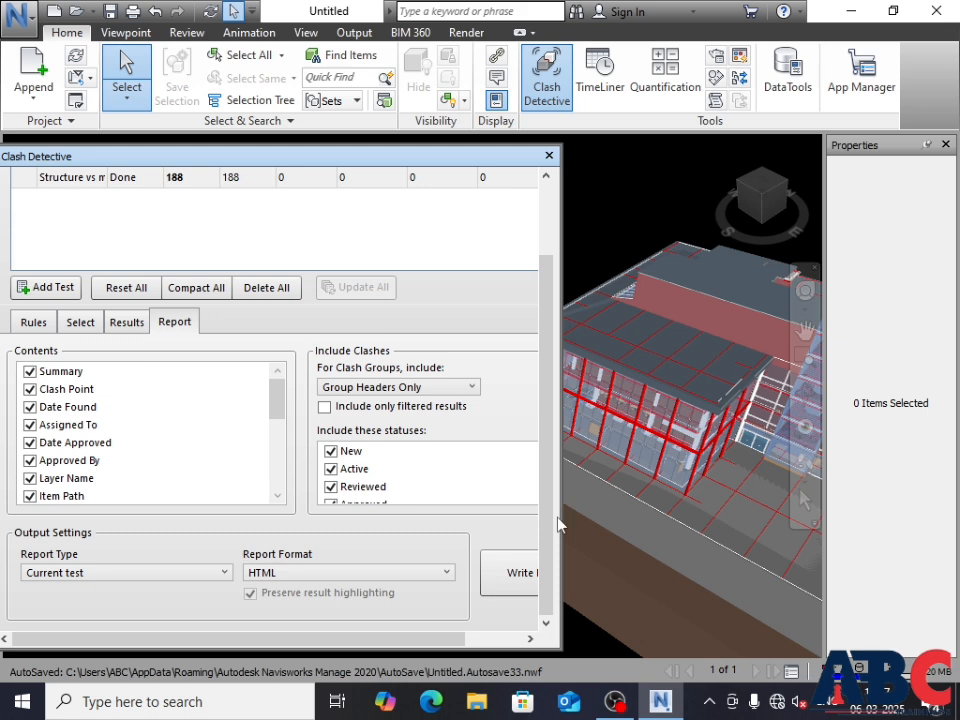
- Start writing the clash report and create a folder named "naviswork report" in Documents for it
left_click(508, 573)
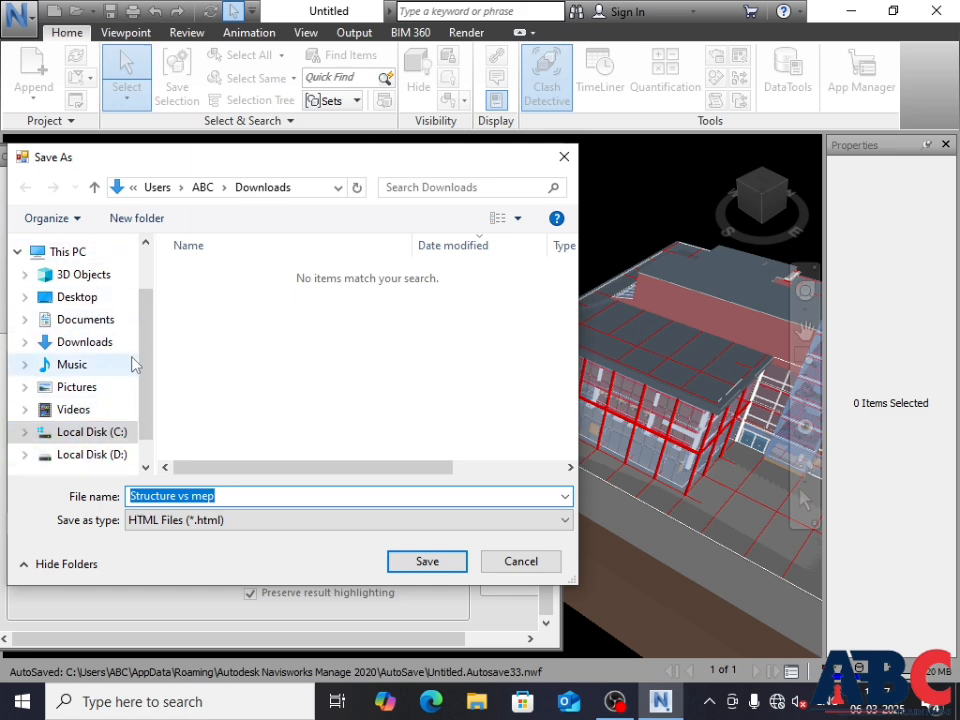
left_click(66, 324)
right_click(240, 450)
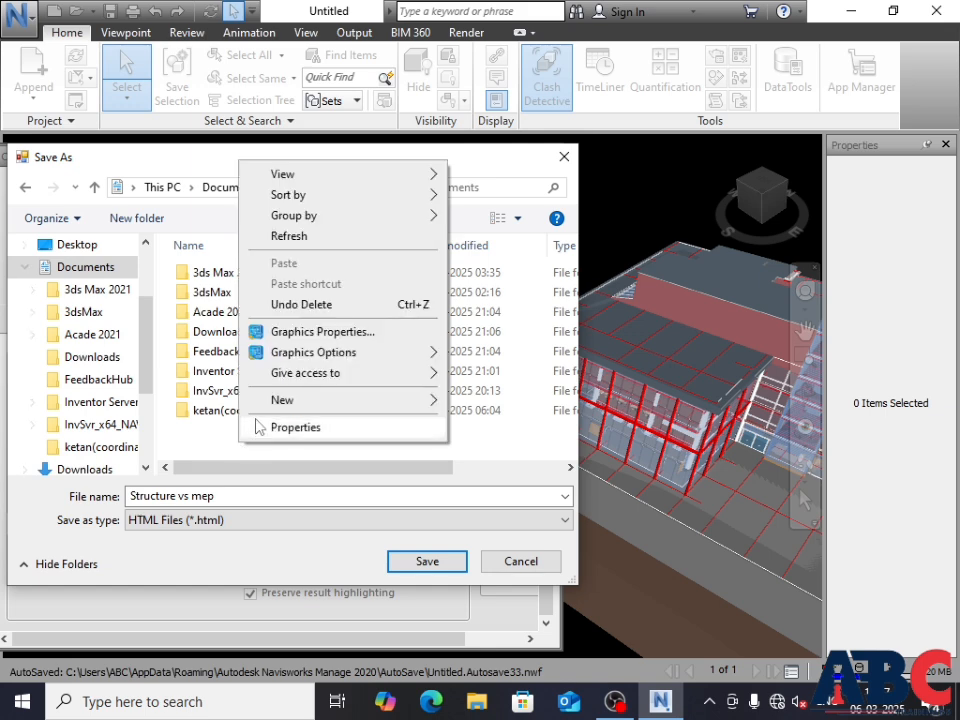
mouse_move(410, 402)
left_click(485, 401)
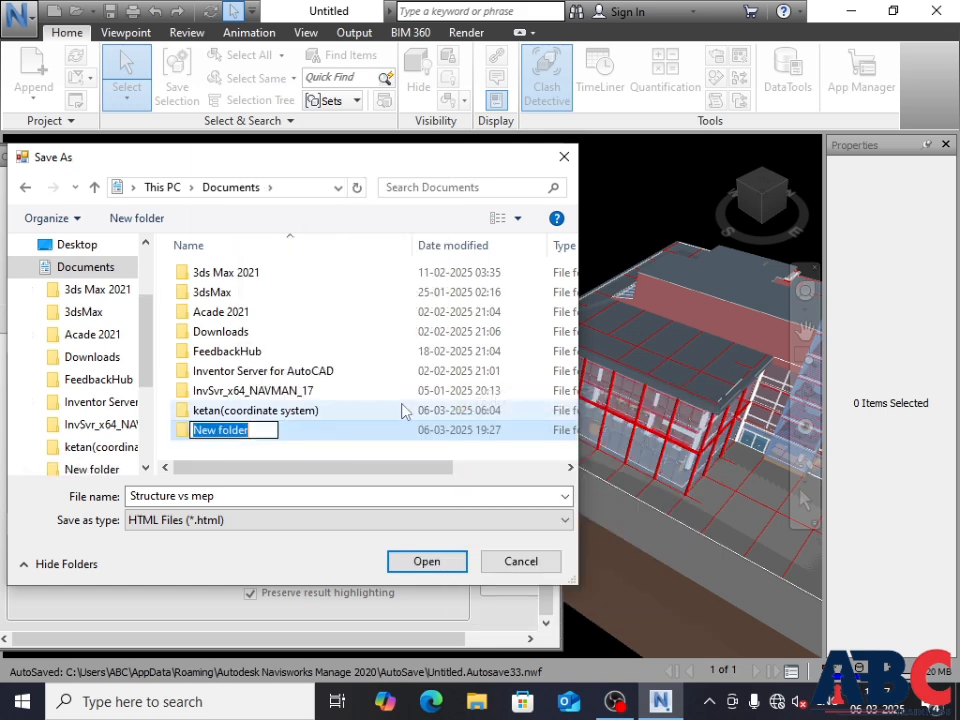
type("navis")
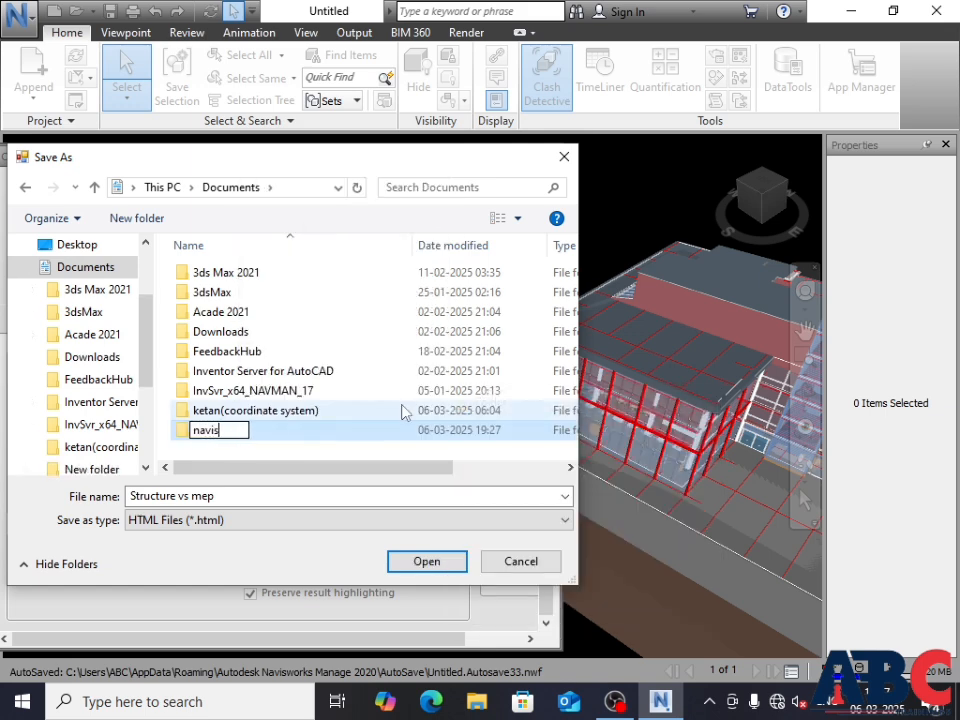
type("work report")
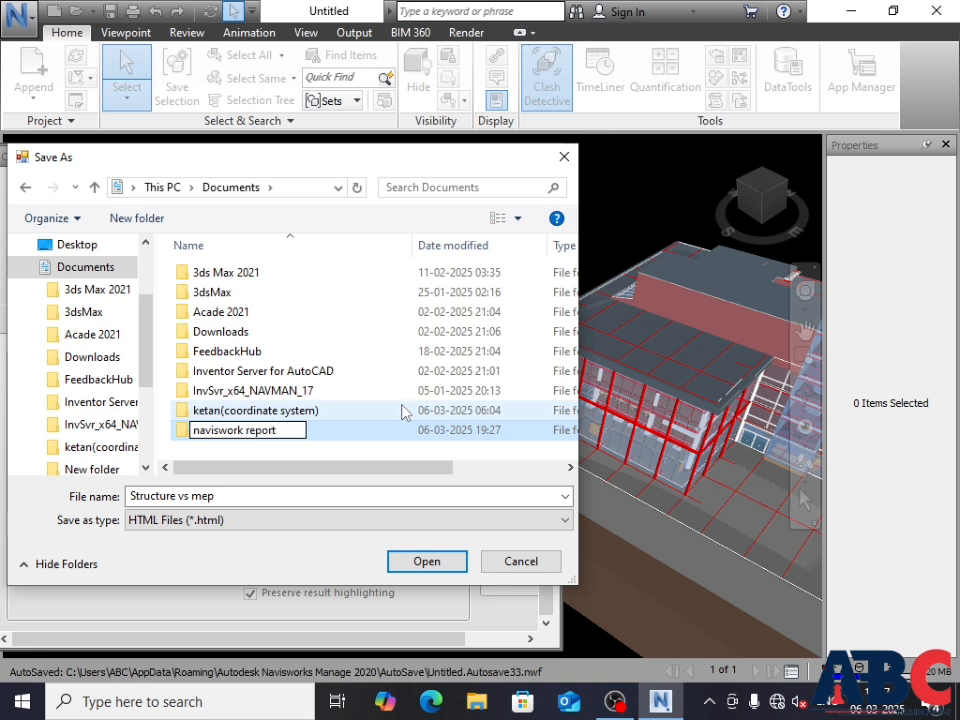
left_click(403, 460)
- Save the report as the HTML file "Structure vs mep" inside the naviswork report folder
left_click(249, 432)
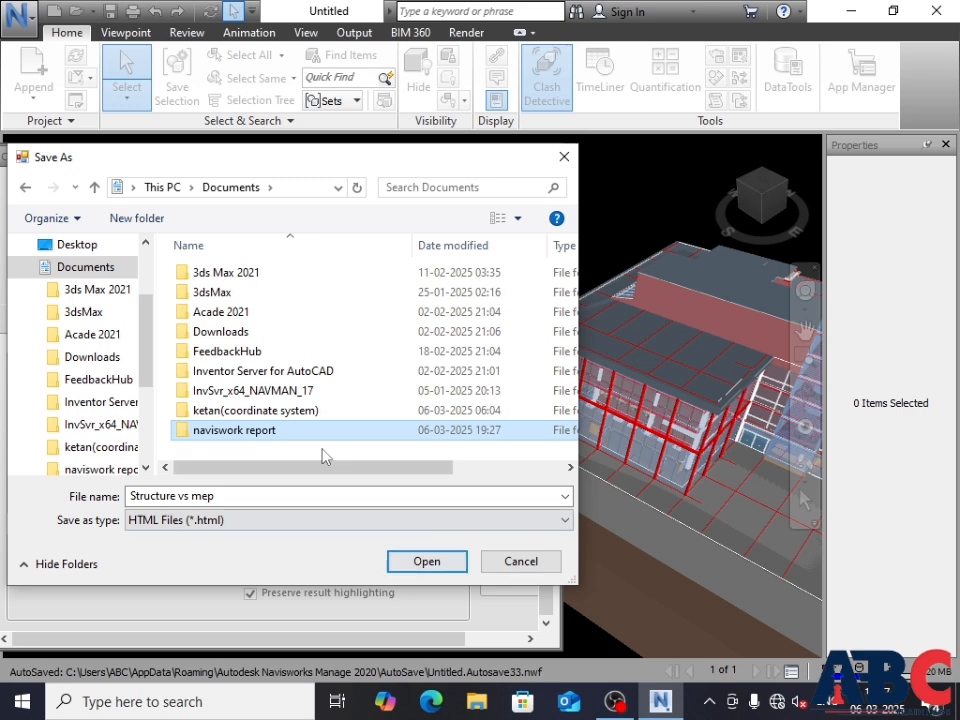
double_click(272, 432)
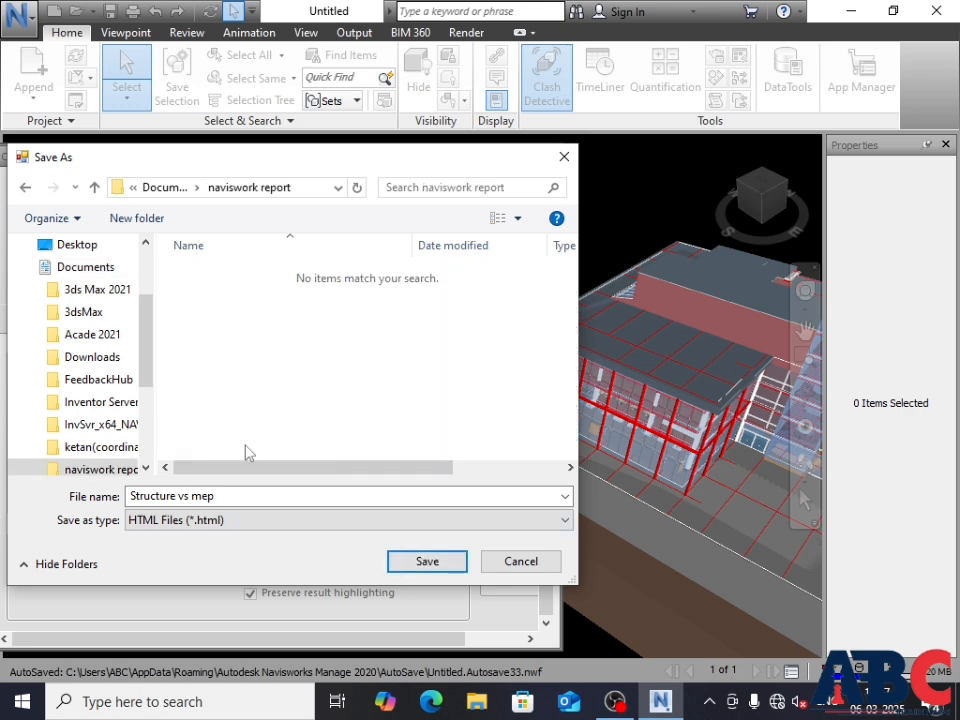
left_click(449, 560)
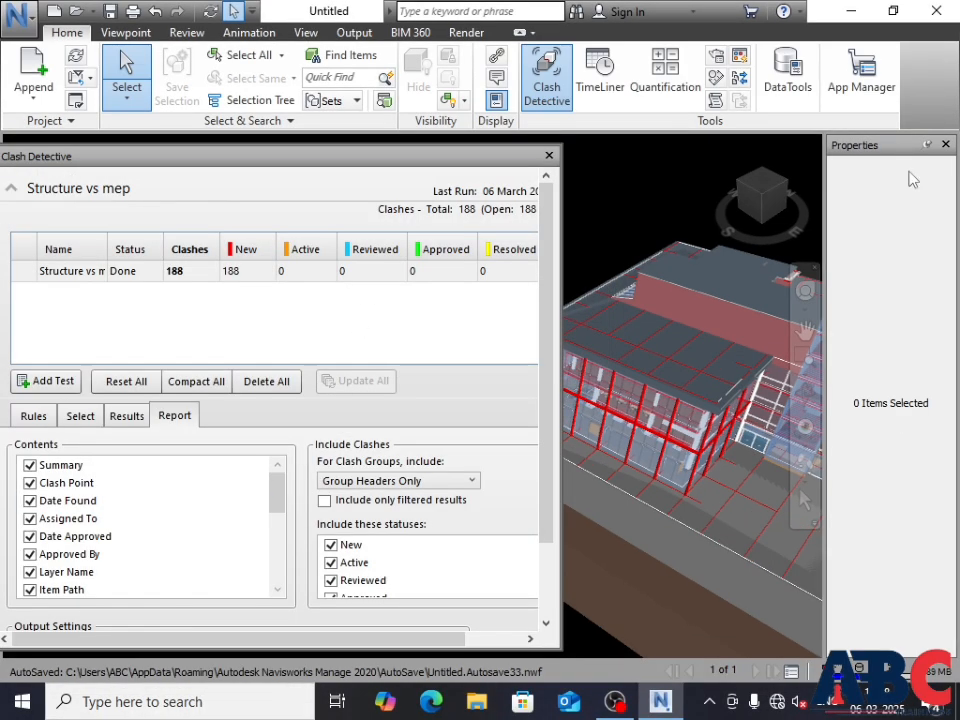
- Switch to File Explorer and browse the clash images in Documents > naviswork report > Structure vs mep_files
left_click(488, 712)
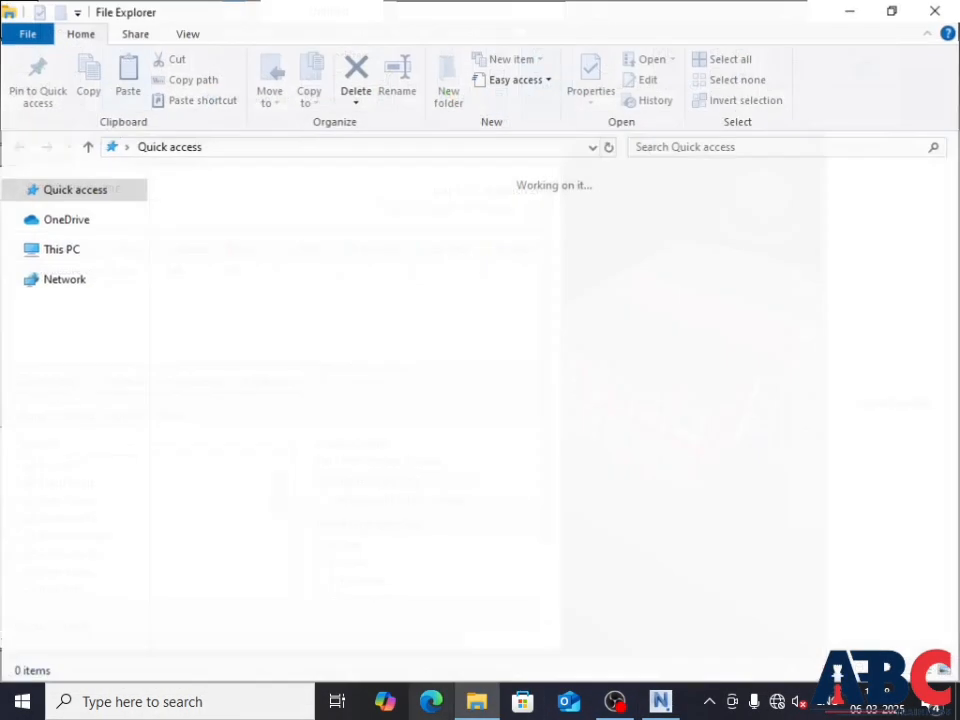
left_click(66, 322)
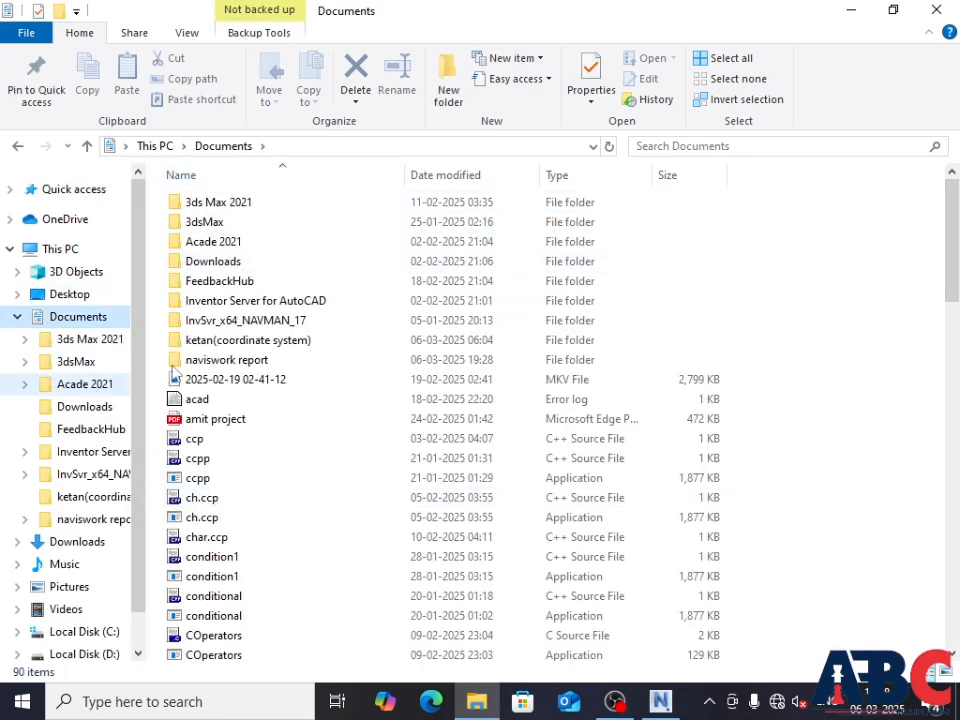
double_click(264, 360)
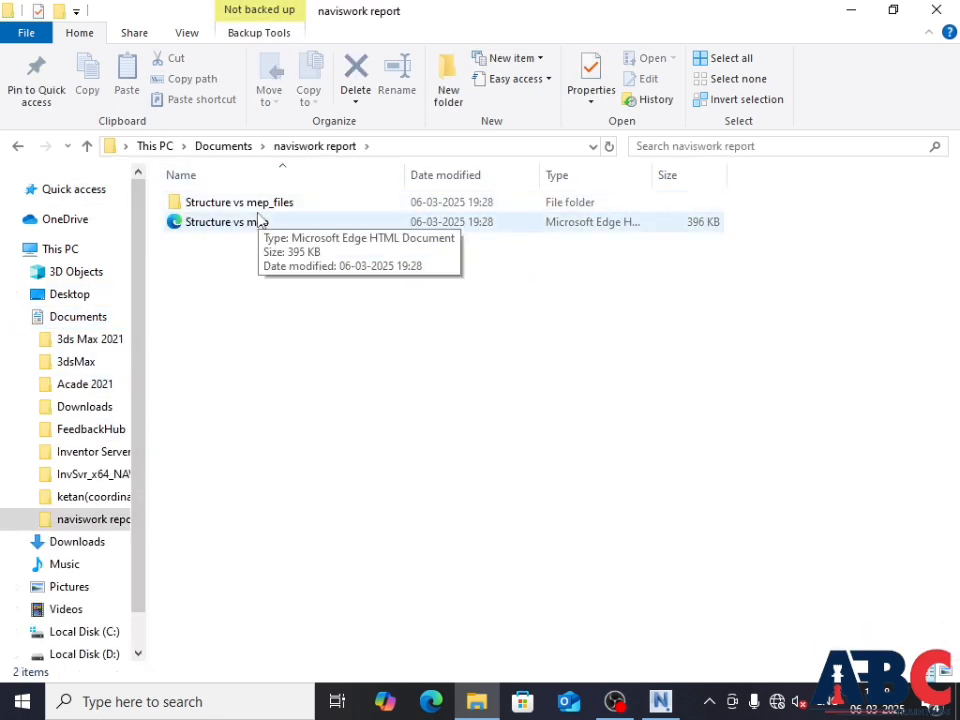
double_click(236, 205)
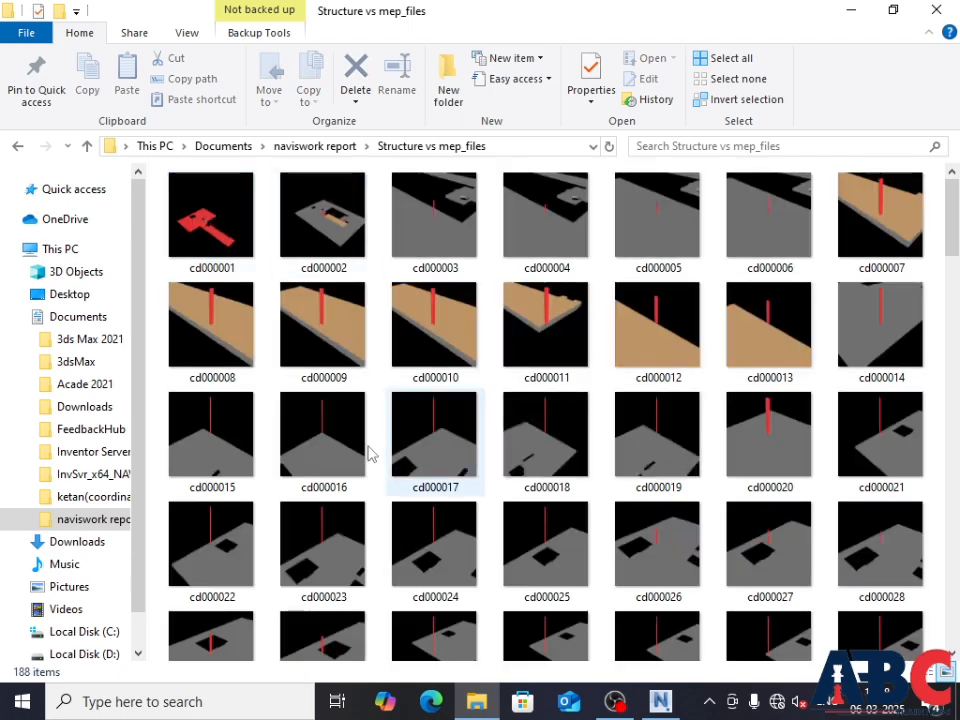
scroll(369, 452, "down", 10)
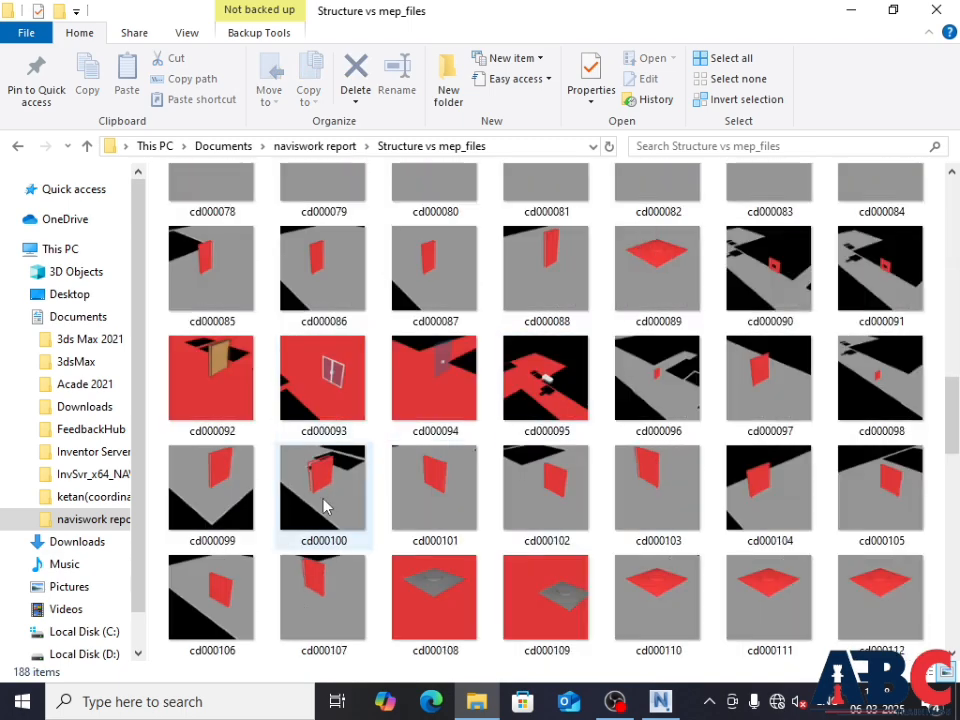
scroll(323, 505, "up", 10)
scroll(335, 487, "down", 14)
scroll(461, 530, "up", 8)
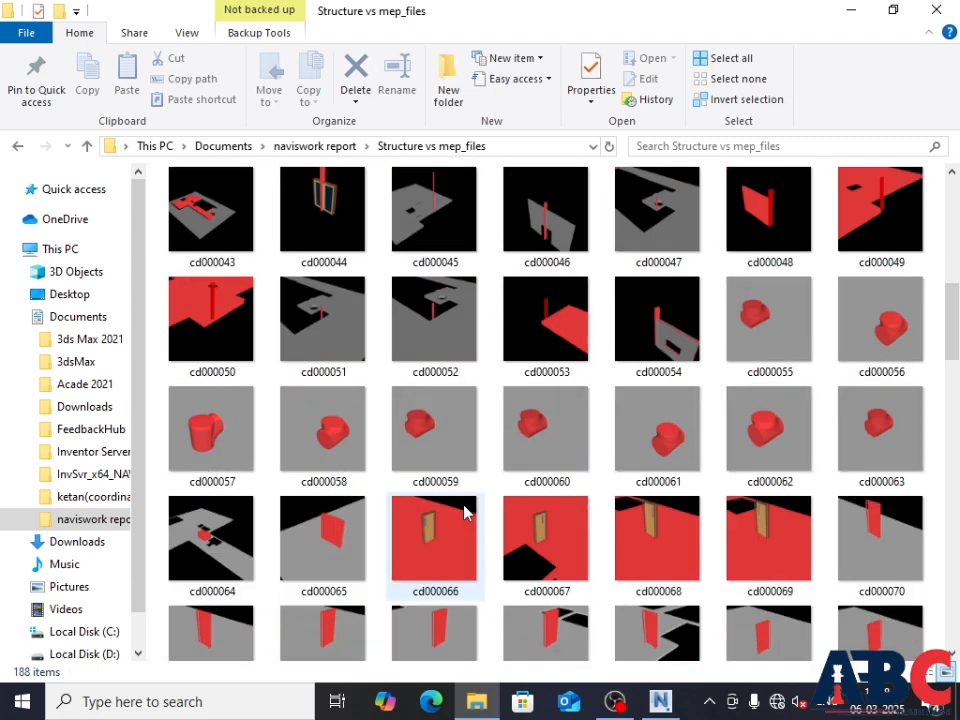
scroll(464, 512, "up", 6)
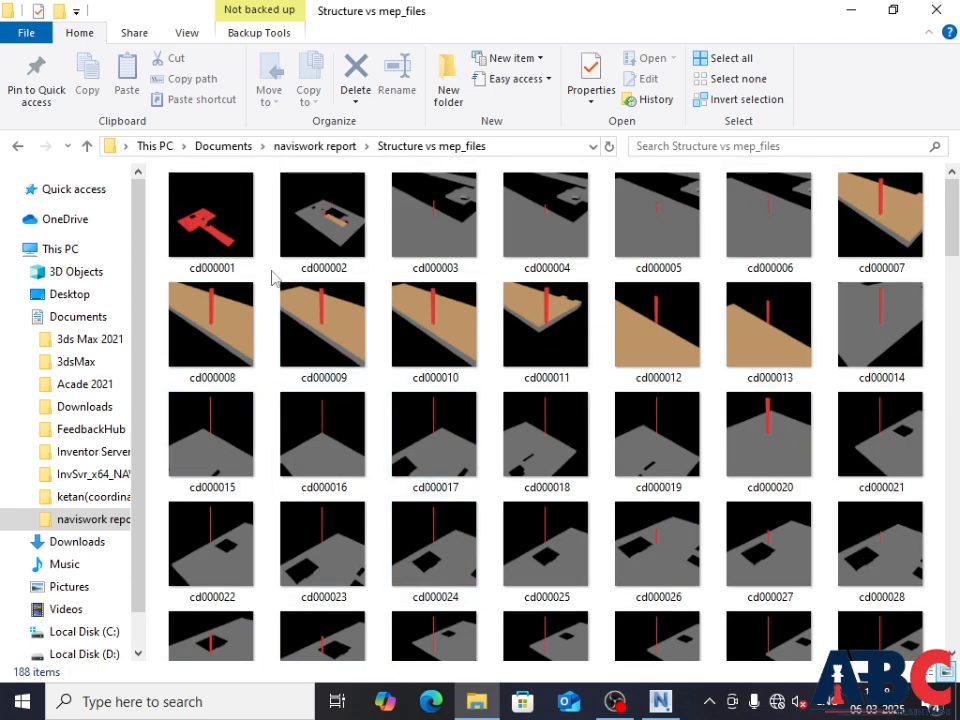
- View the clash image cd000001 at closer zoom, then close the image viewer
double_click(210, 224)
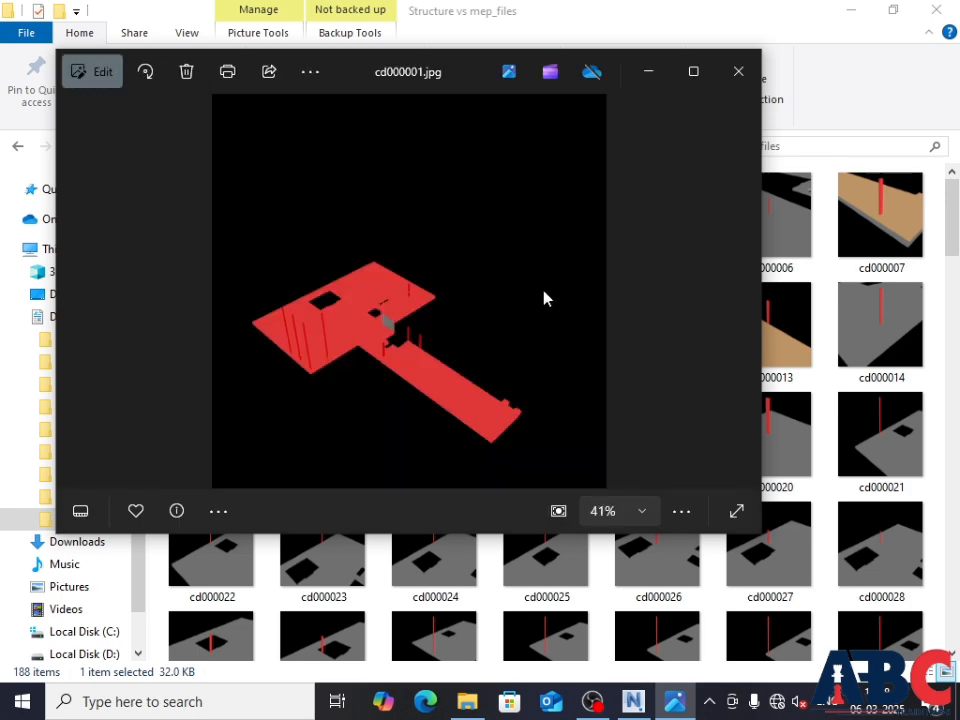
scroll(392, 338, "up", 4)
scroll(392, 338, "down", 4)
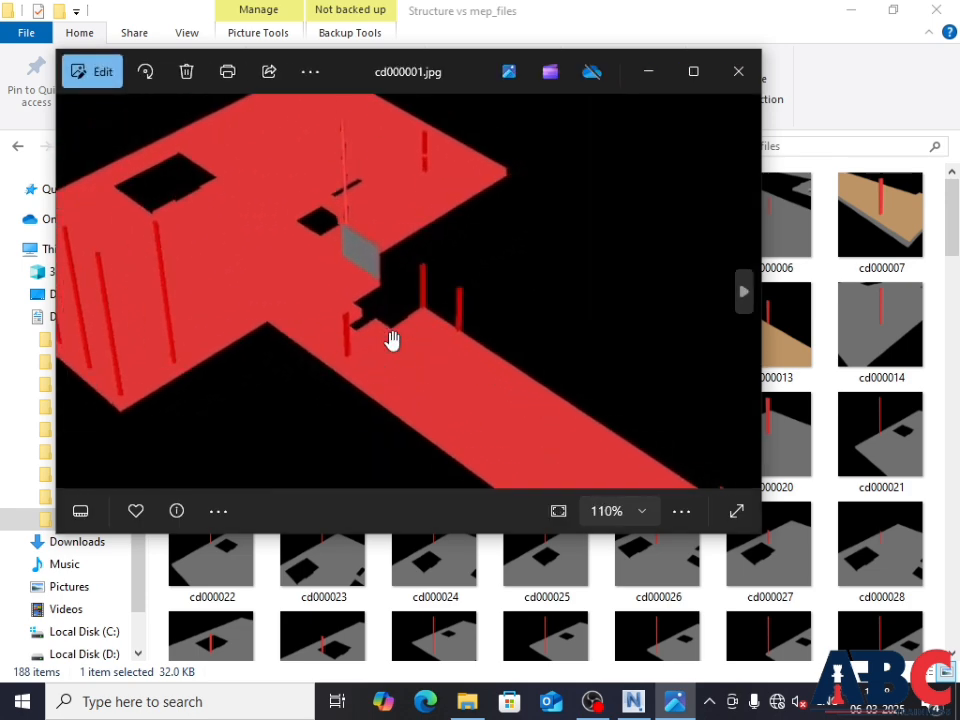
left_click(738, 71)
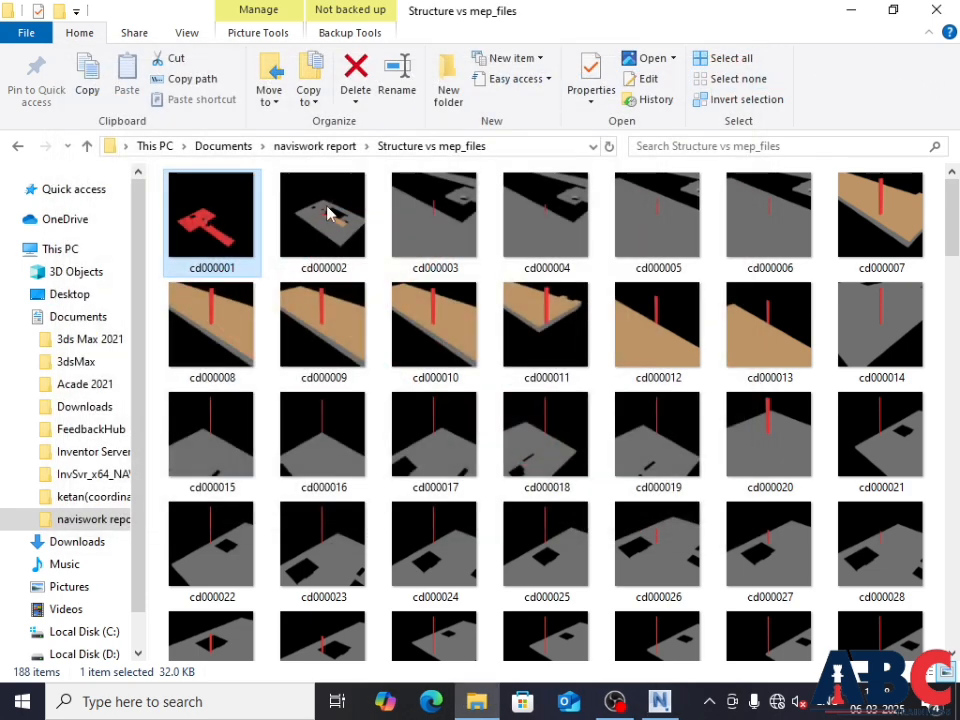
- Return to the naviswork report folder, open the Structure vs mep HTML report in Microsoft Edge and read its first clash entry
left_click(22, 148)
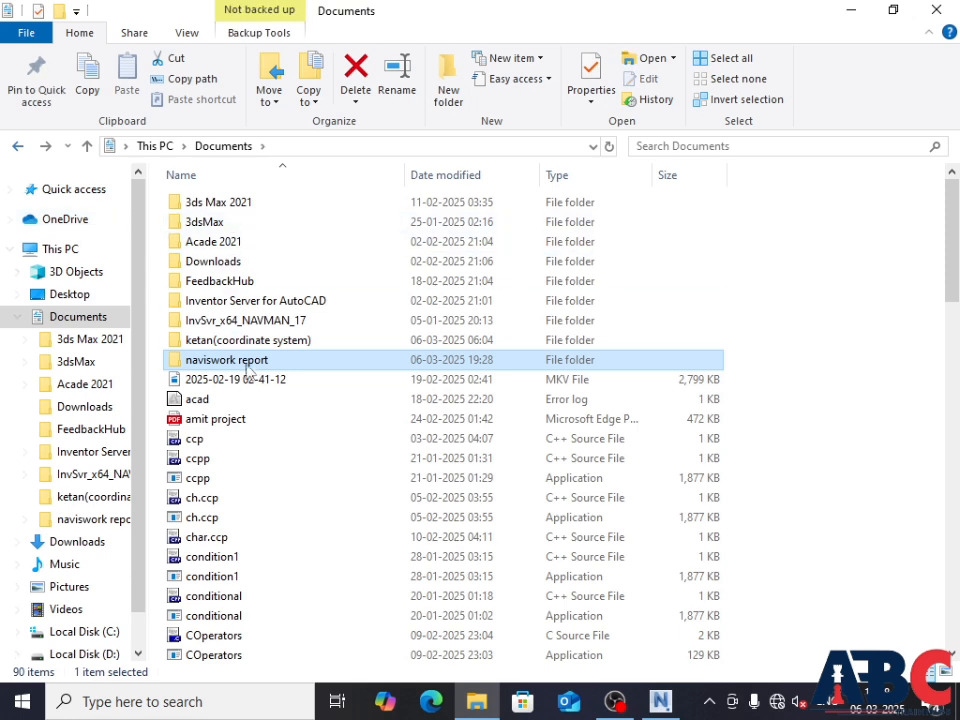
double_click(247, 362)
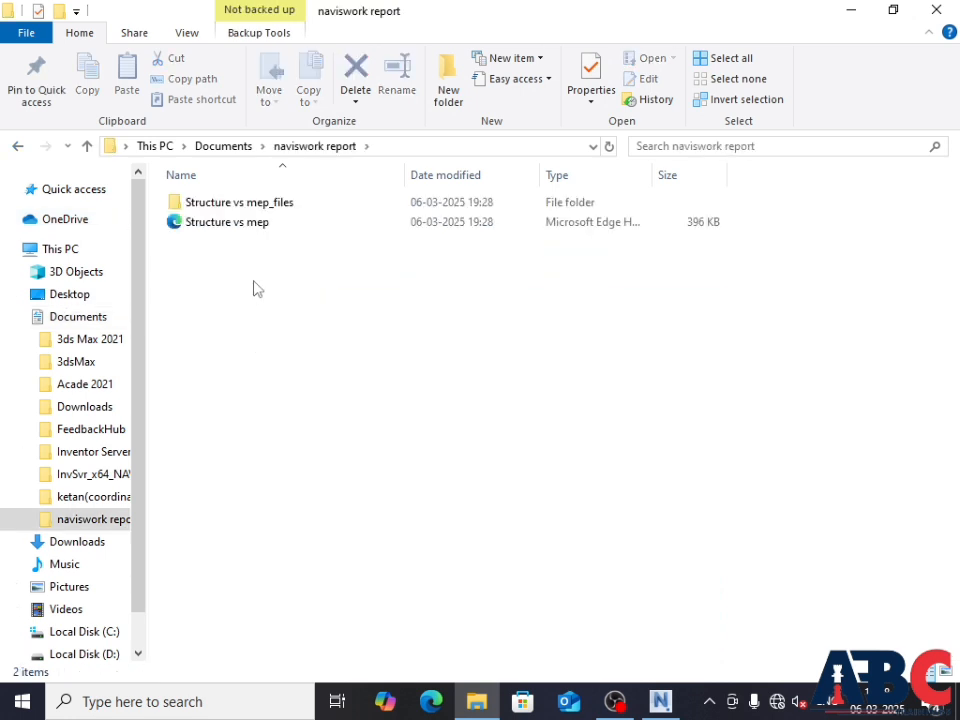
left_click(256, 226)
double_click(256, 226)
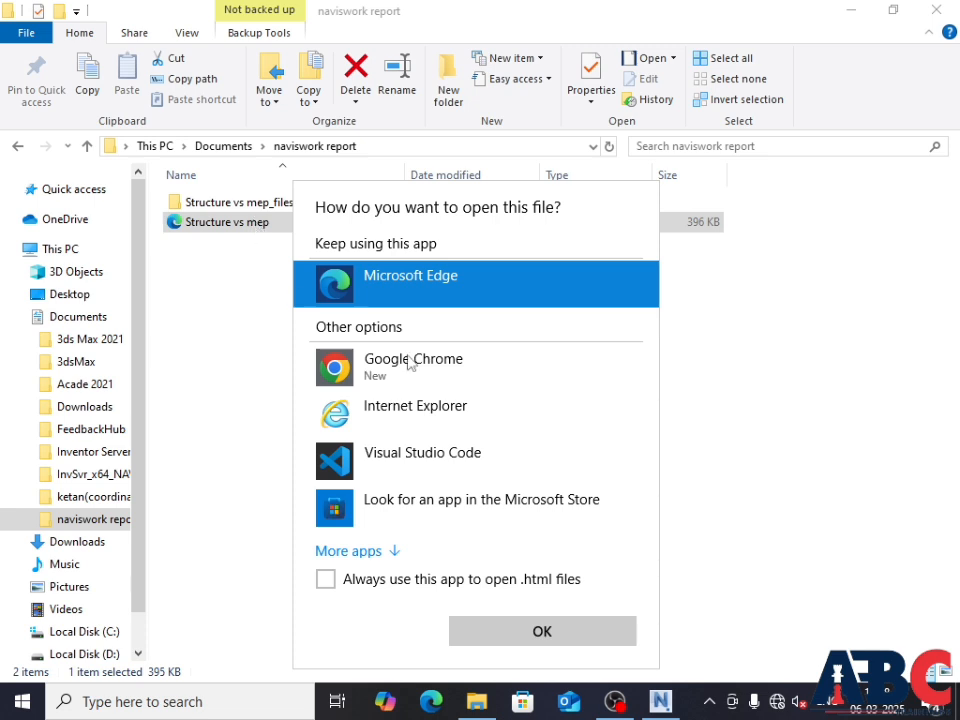
left_click(509, 622)
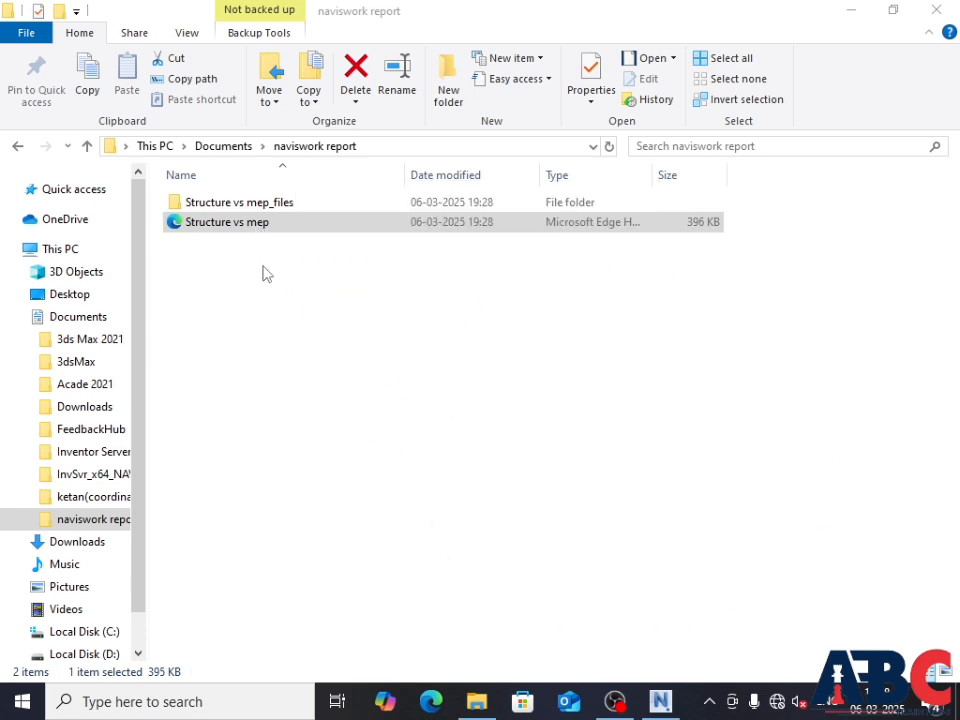
left_click(270, 226)
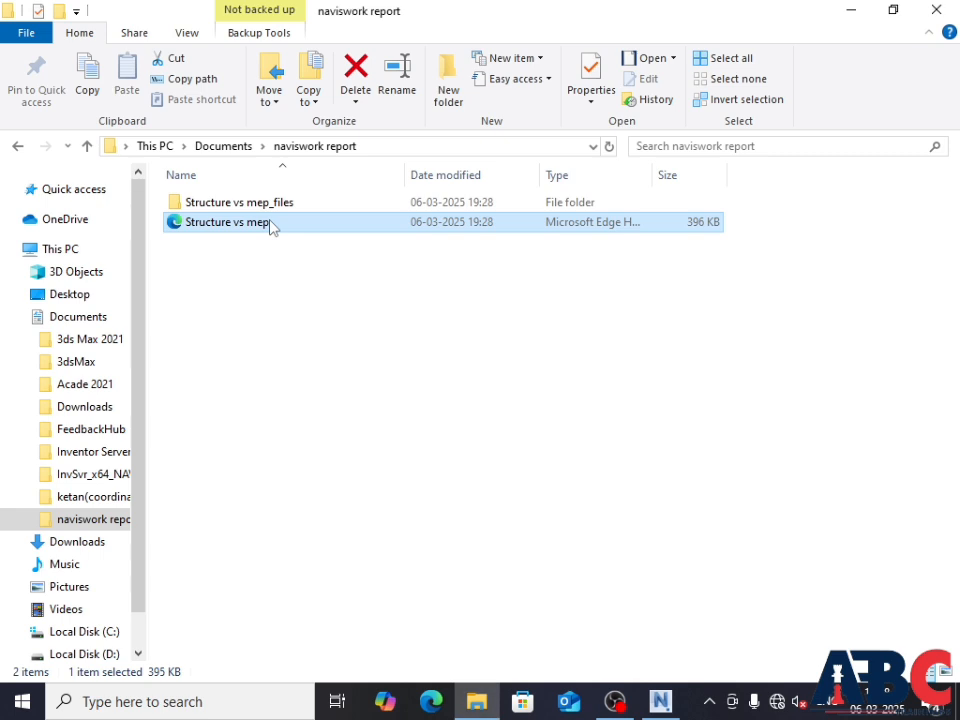
left_click(432, 705)
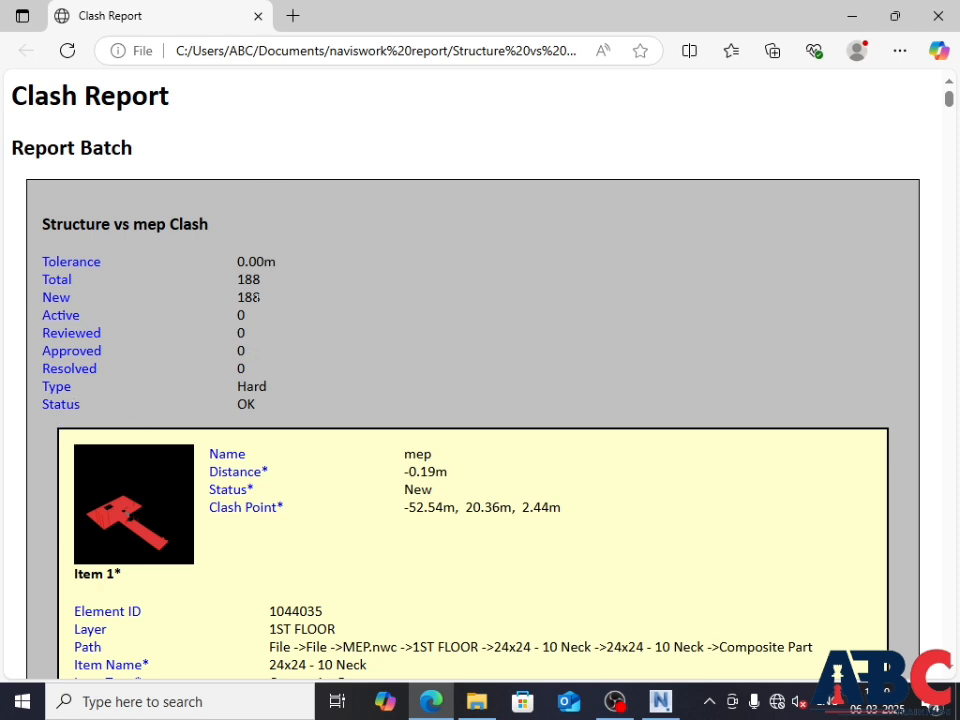
scroll(287, 463, "down", 5)
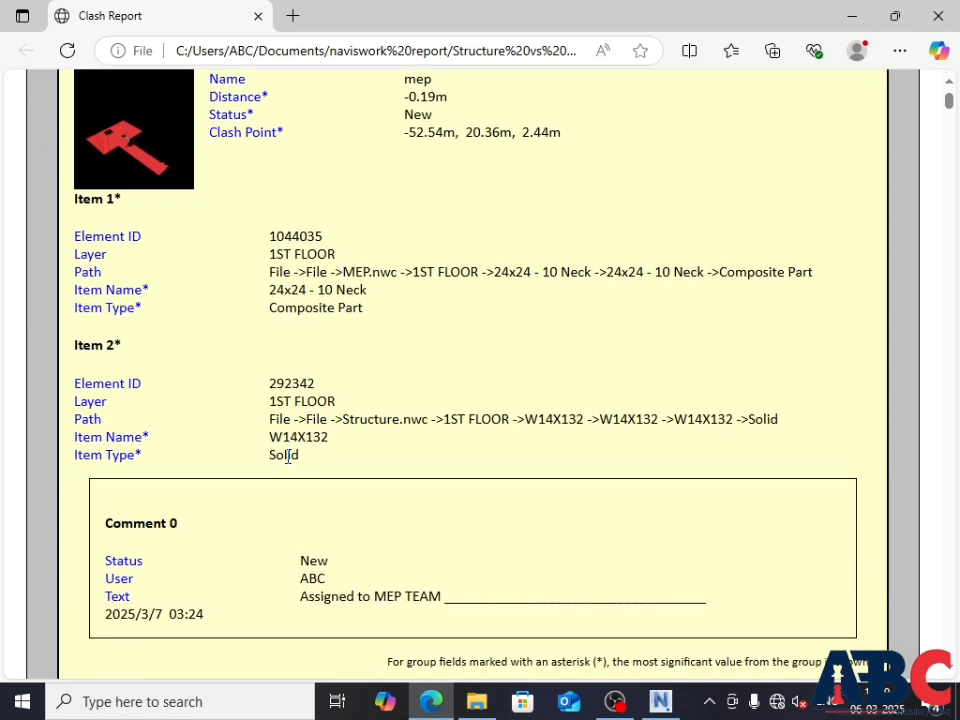
- Examine the clash groups and the individual clash entries with their images and item details in the HTML clash report
scroll(428, 392, "up", 2)
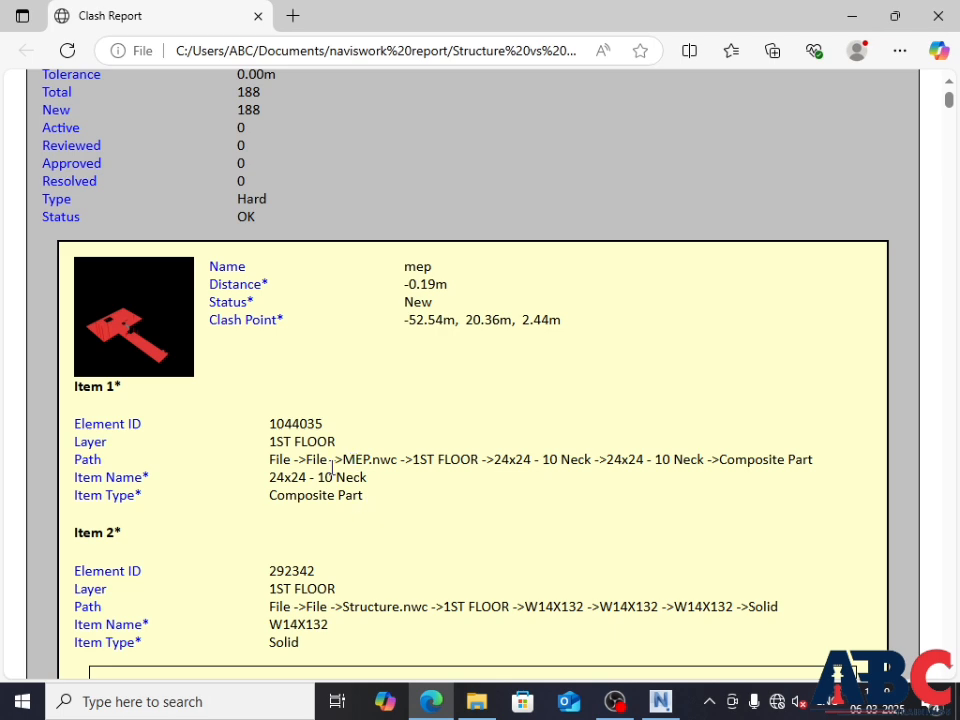
scroll(332, 467, "down", 3)
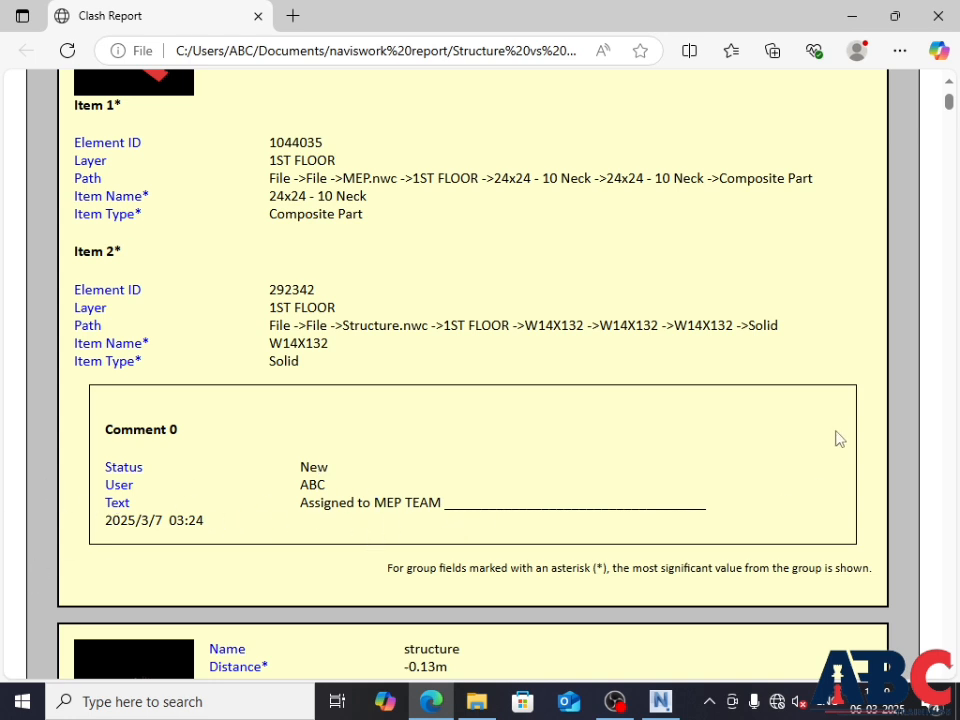
scroll(454, 491, "down", 5)
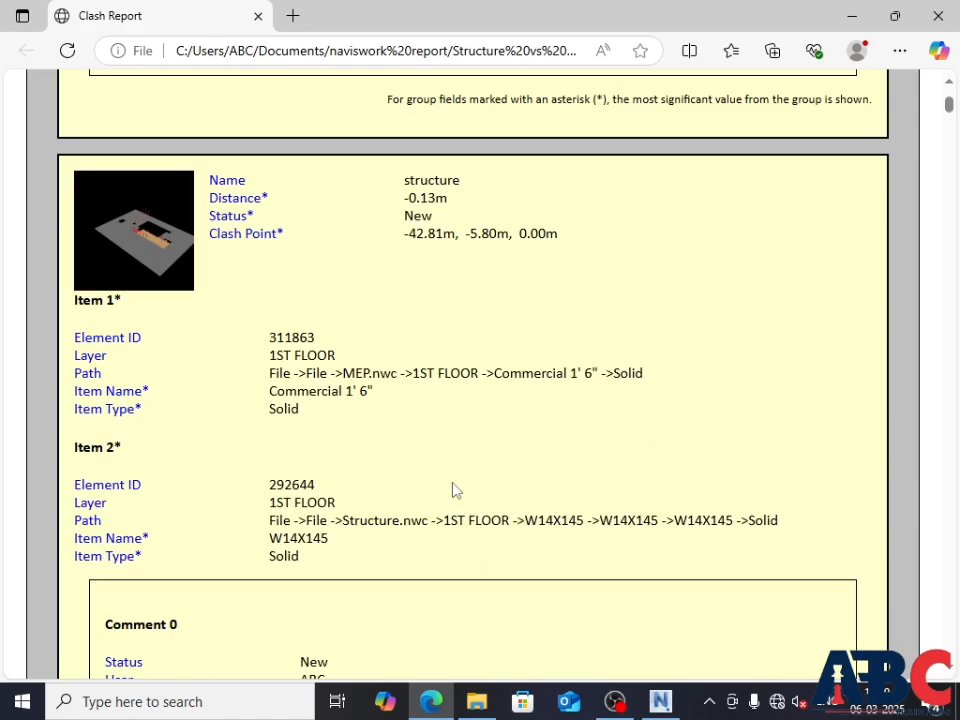
scroll(454, 491, "down", 10)
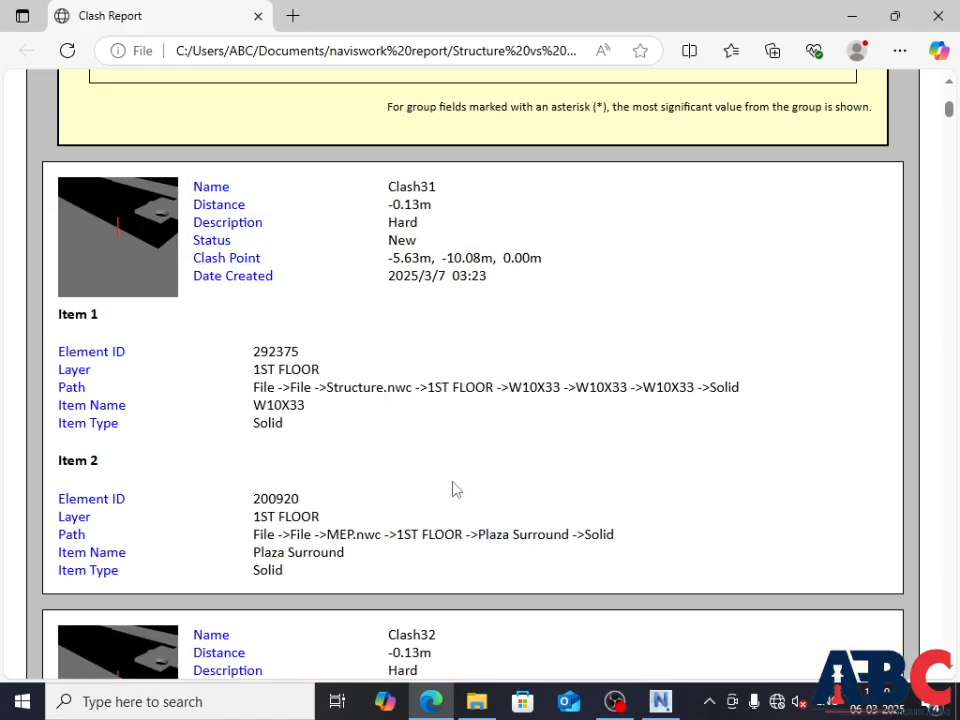
scroll(454, 491, "up", 12)
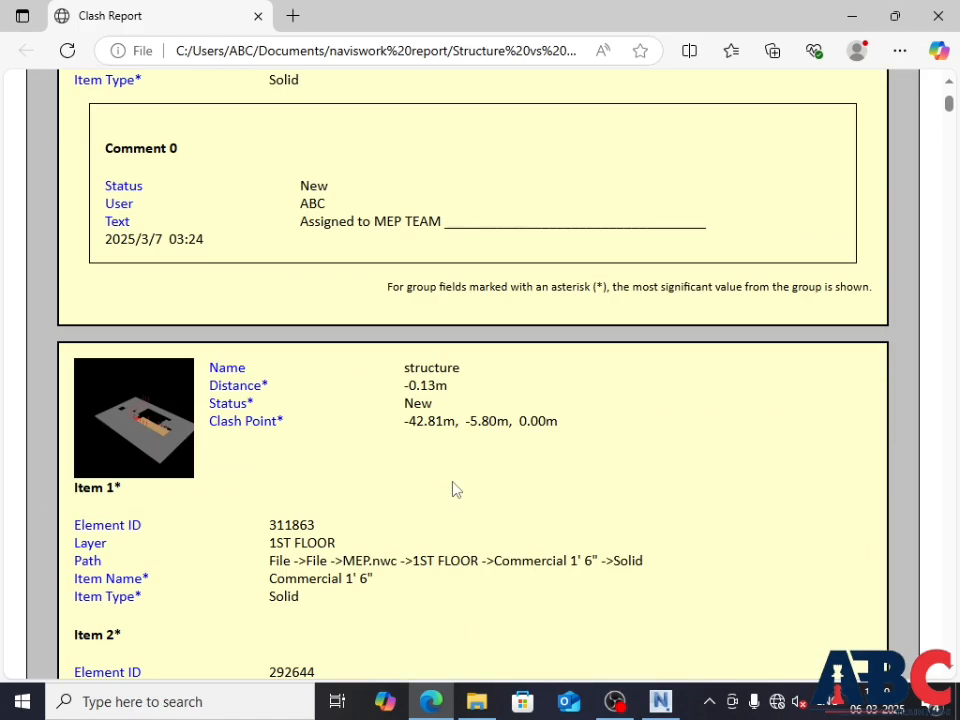
scroll(454, 491, "down", 14)
scroll(454, 488, "down", 10)
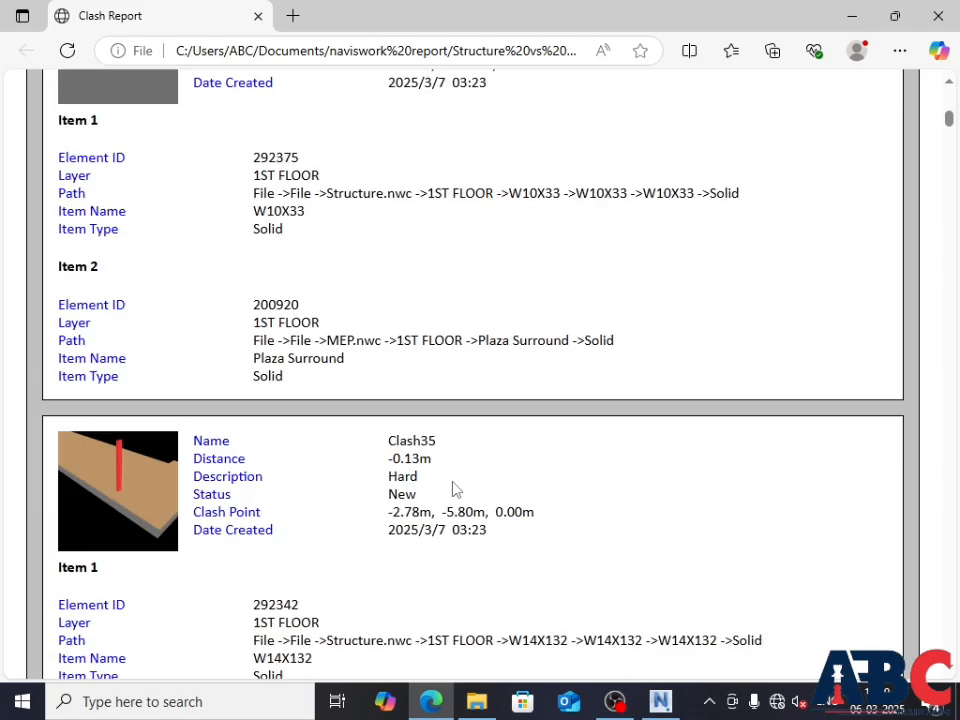
scroll(448, 500, "up", 3)
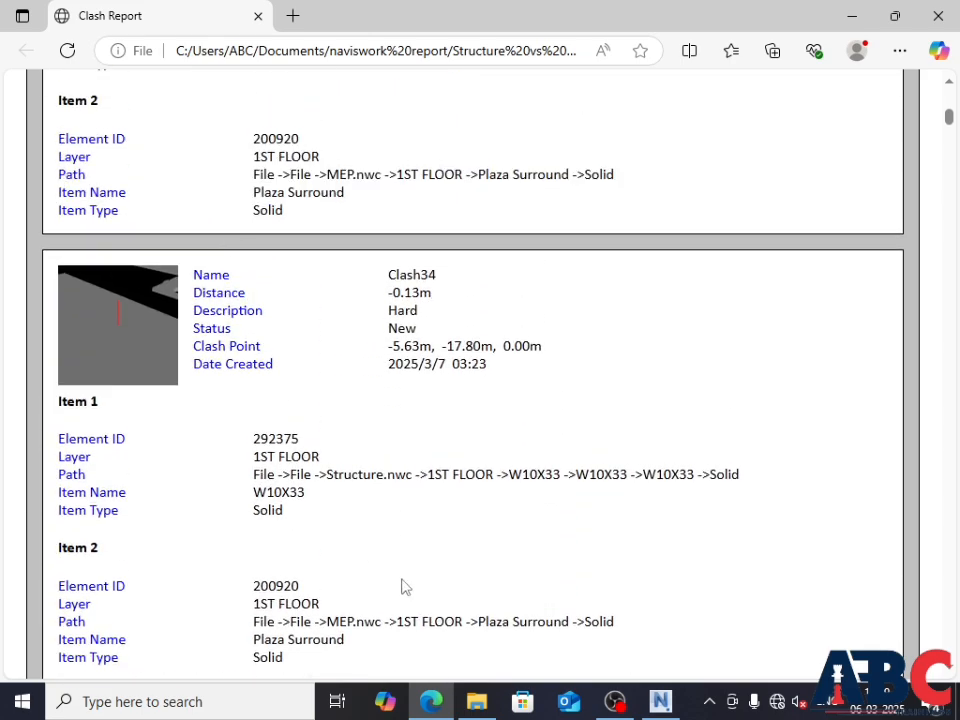
scroll(401, 476, "down", 3)
scroll(430, 473, "down", 20)
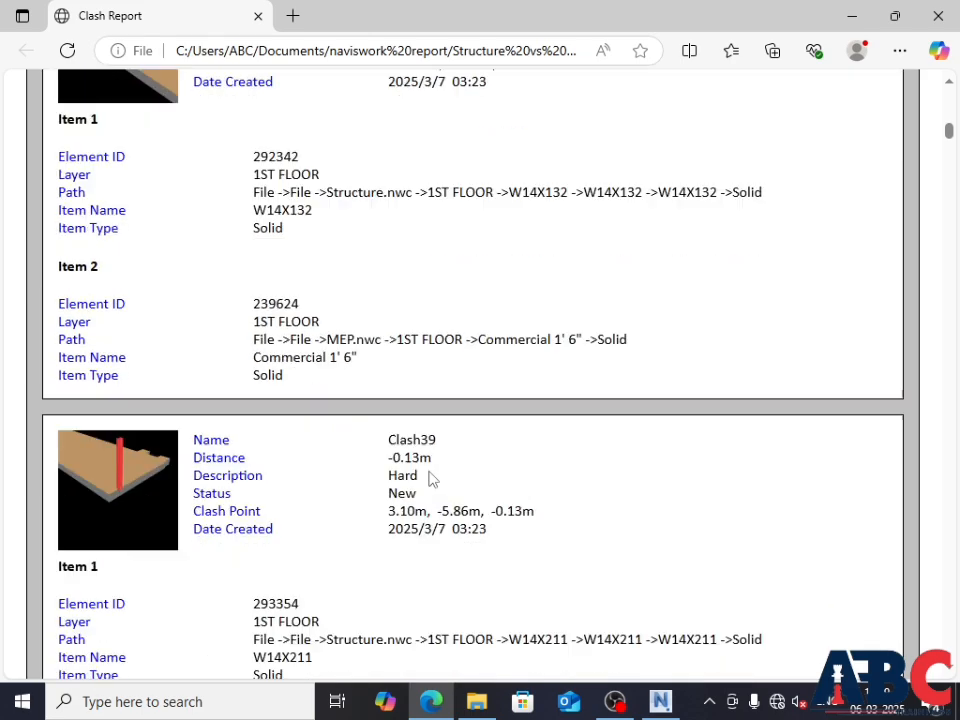
- Switch to Navisworks and set the clash report format to HTML (Tabular)
left_click(660, 701)
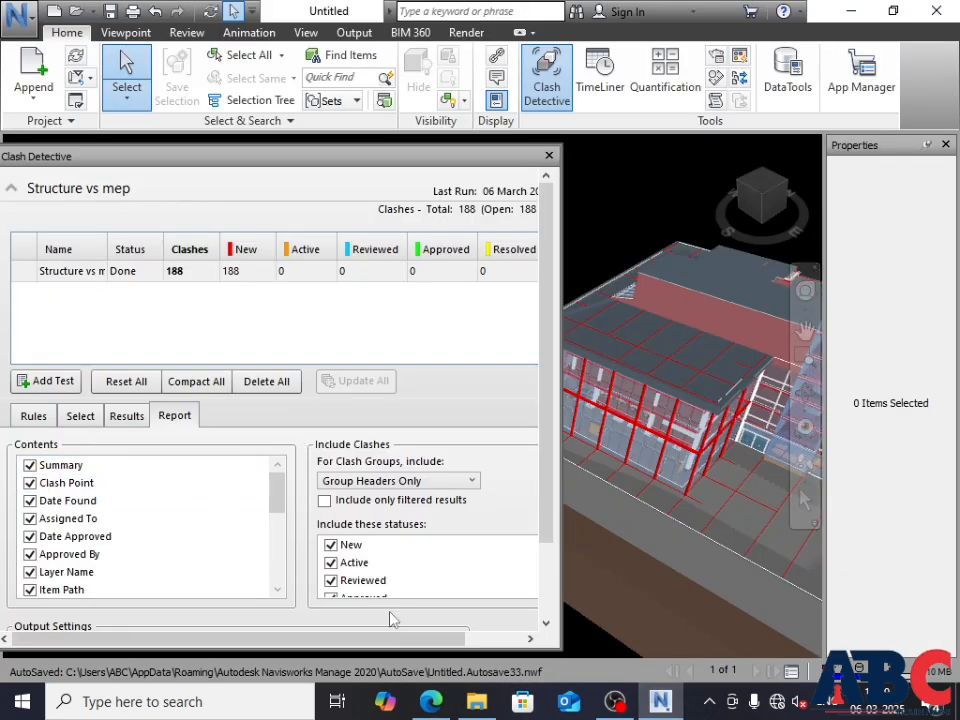
scroll(360, 508, "down", 5)
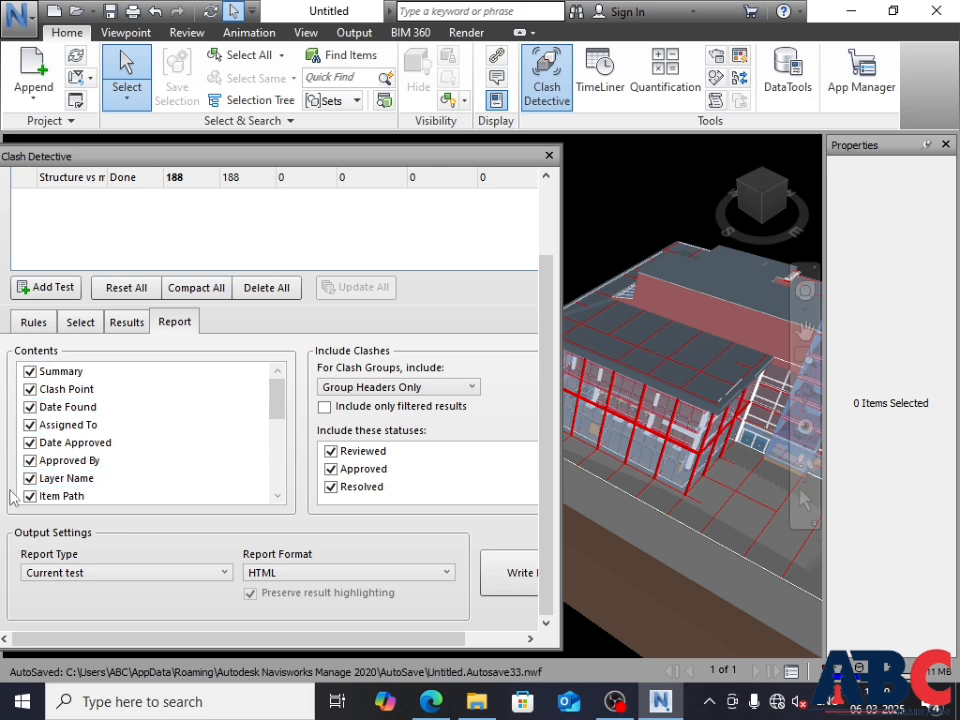
left_click(268, 576)
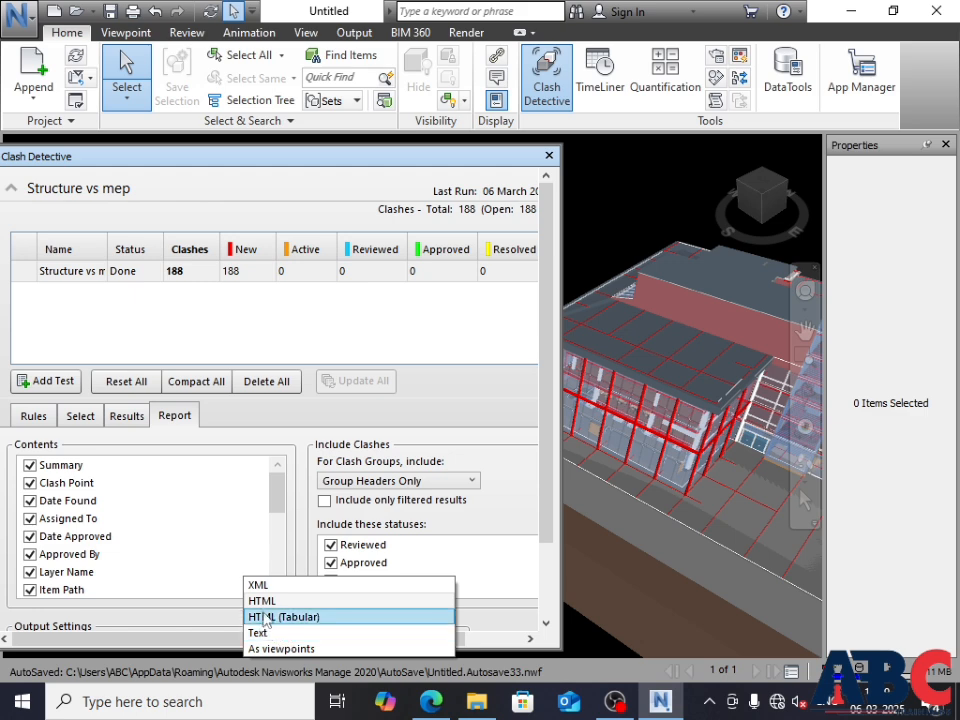
left_click(336, 619)
scroll(300, 500, "down", 3)
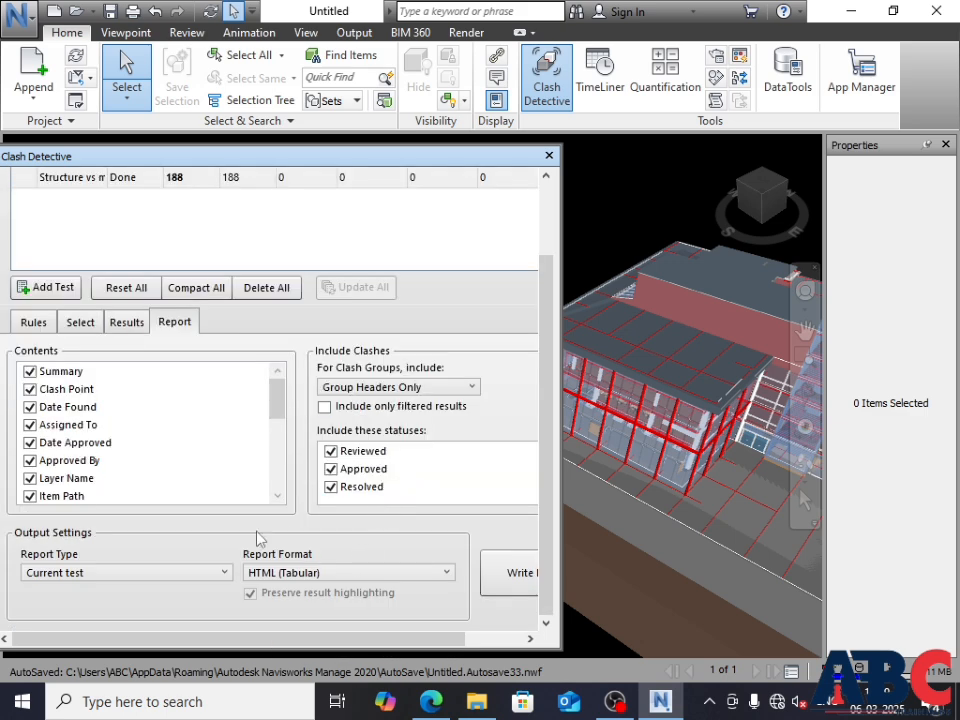
- Start writing the tabular report, decline replacing the existing file, and delete the old Structure vs mep report and its files folder
left_click(516, 582)
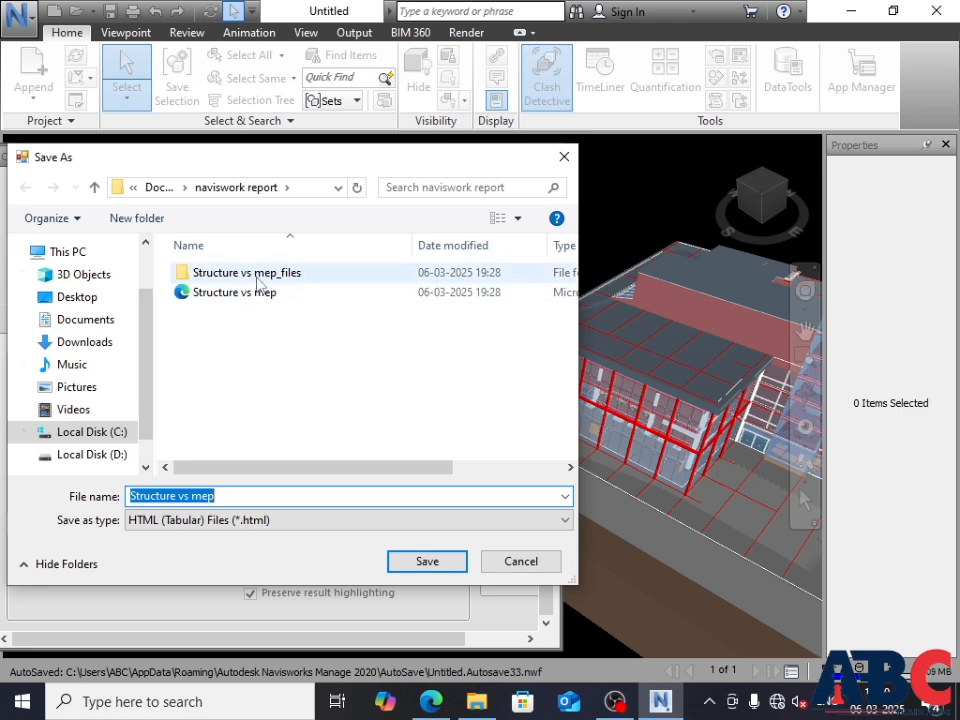
left_click(421, 561)
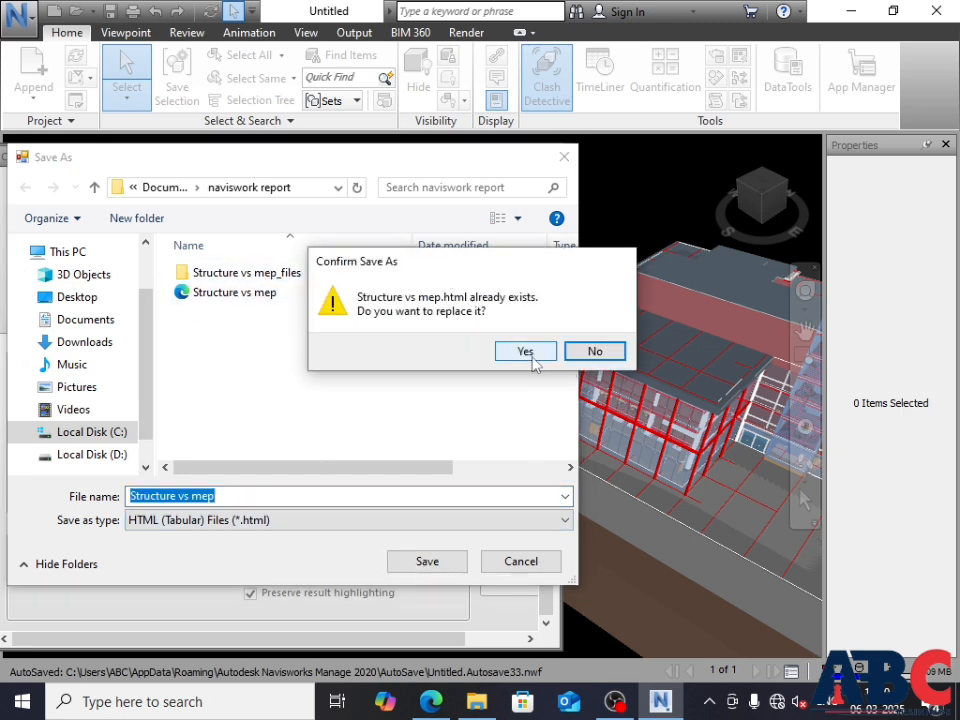
left_click(576, 356)
left_click(277, 281)
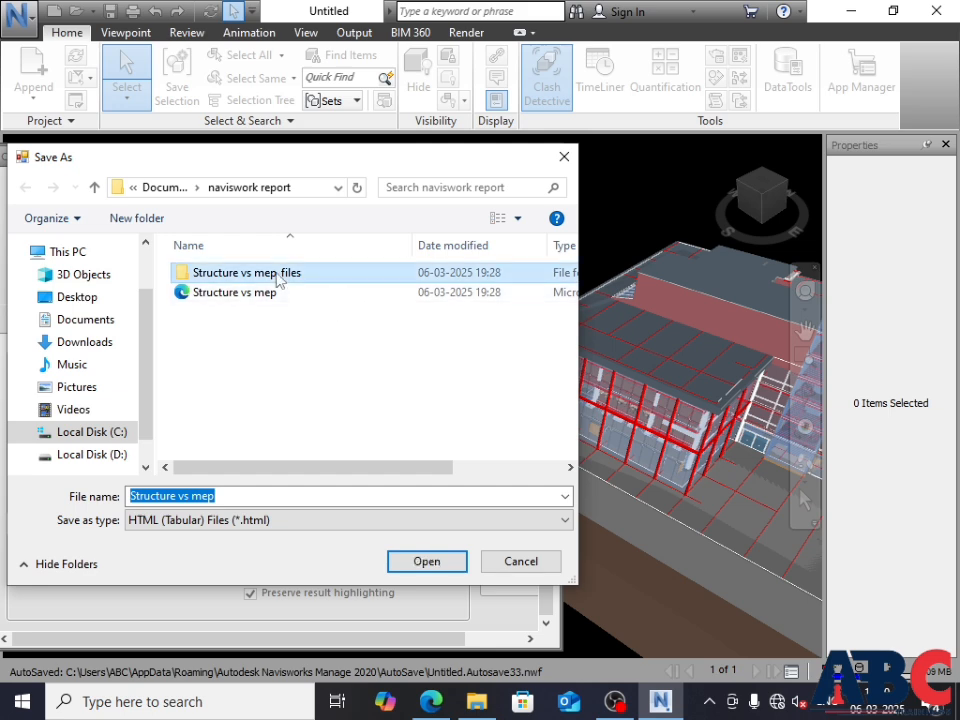
key("Delete")
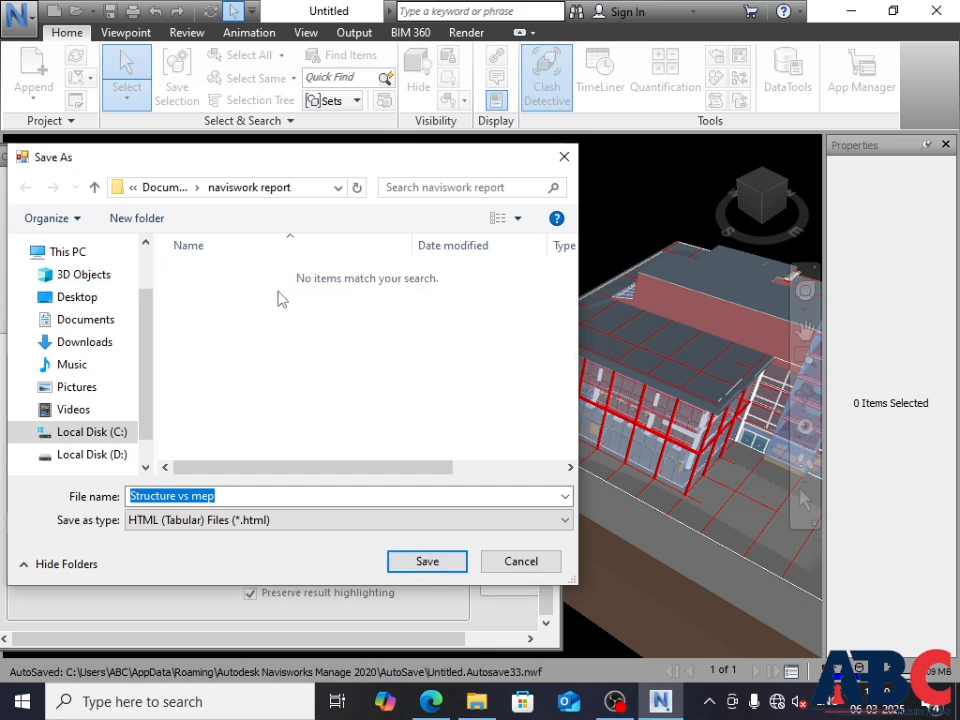
- Dismiss the location error and save the tabular report as "Structure vs mep" in Documents > naviswork report
left_click(440, 566)
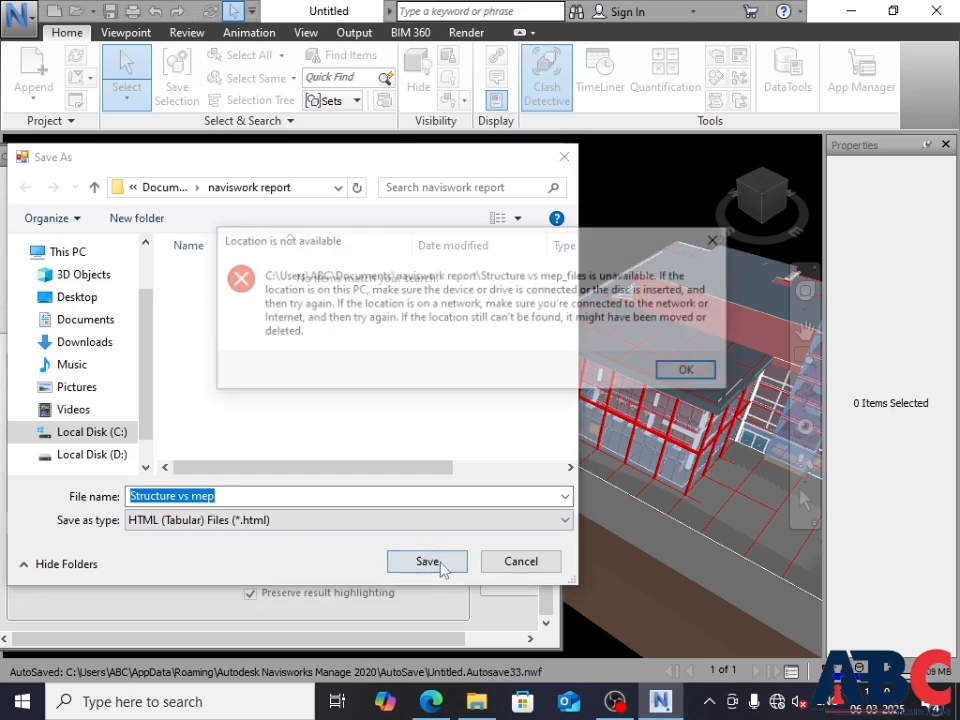
left_click(718, 242)
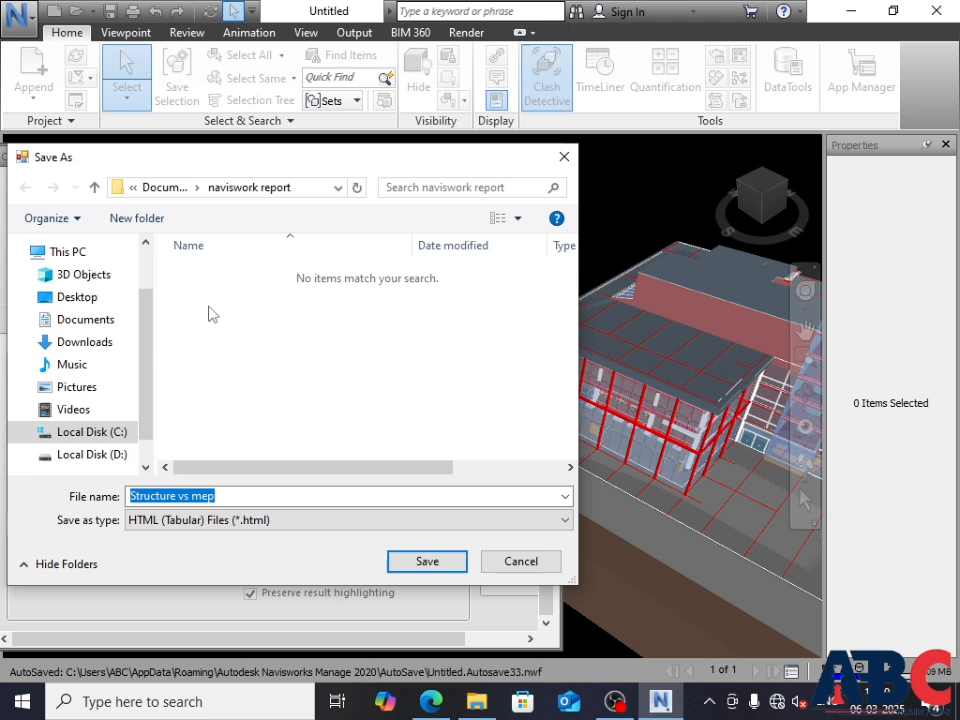
left_click(74, 322)
double_click(284, 430)
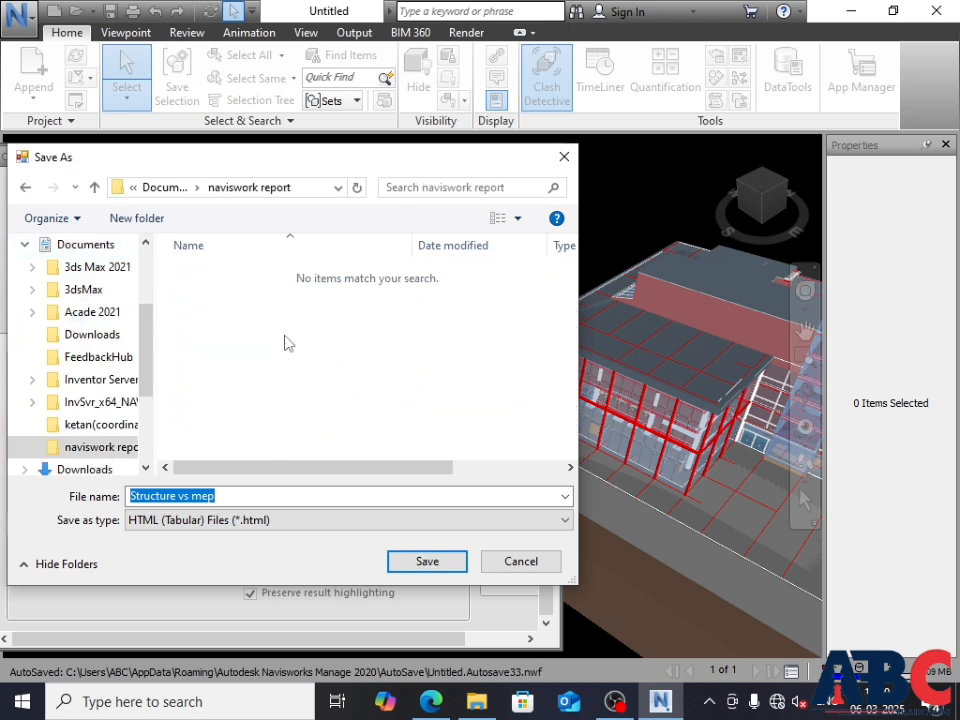
left_click(424, 561)
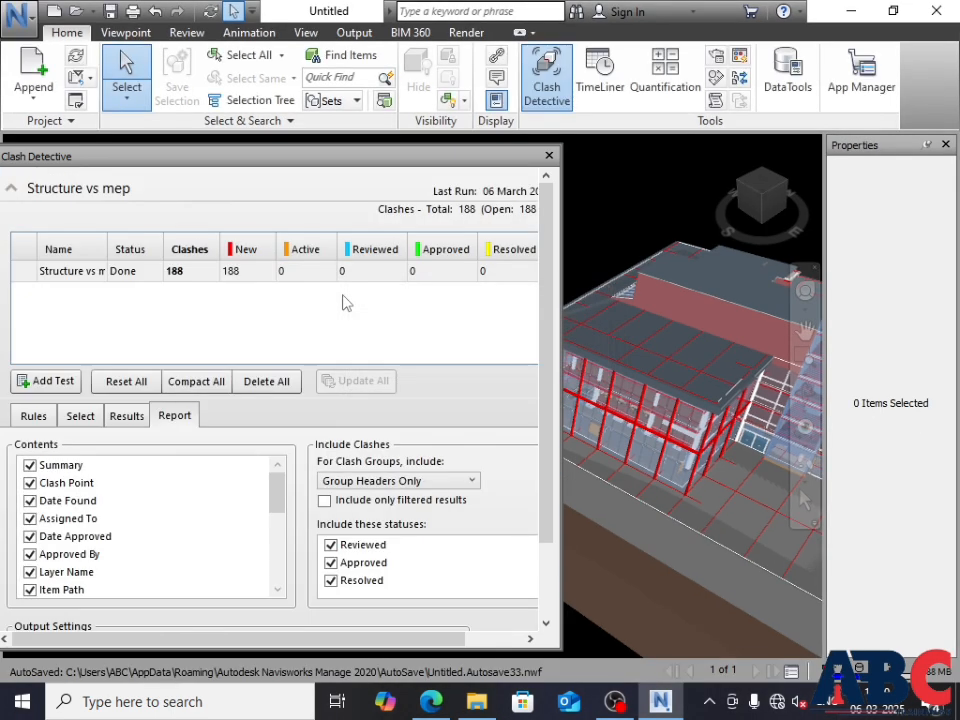
- Switch to File Explorer, browse the clash images in the Structure vs mep_files folder and return to the naviswork report folder
left_click(477, 704)
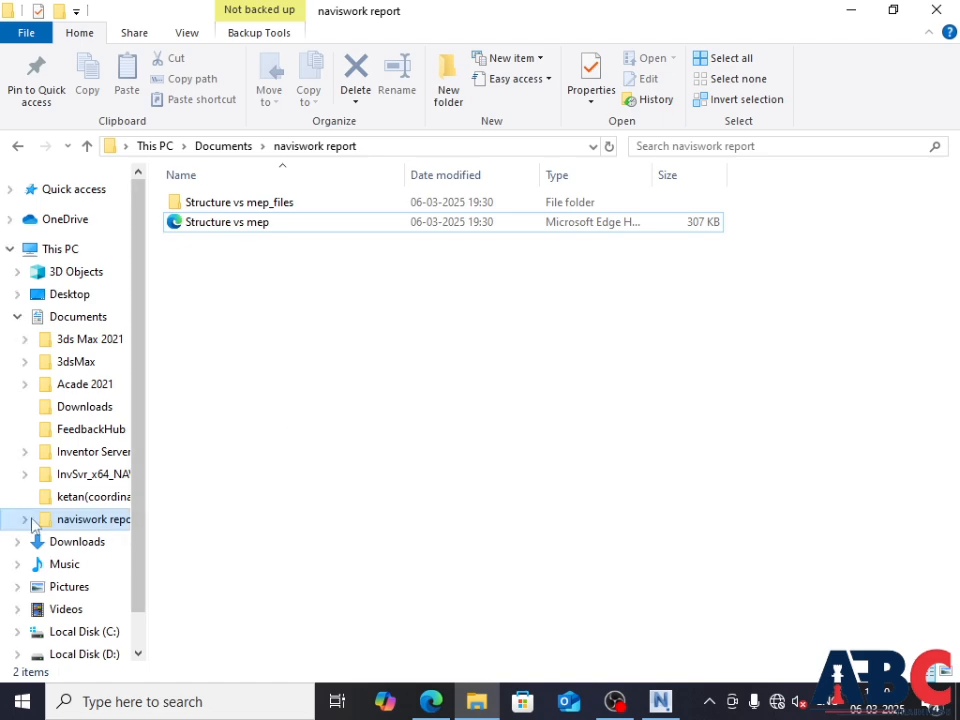
double_click(190, 210)
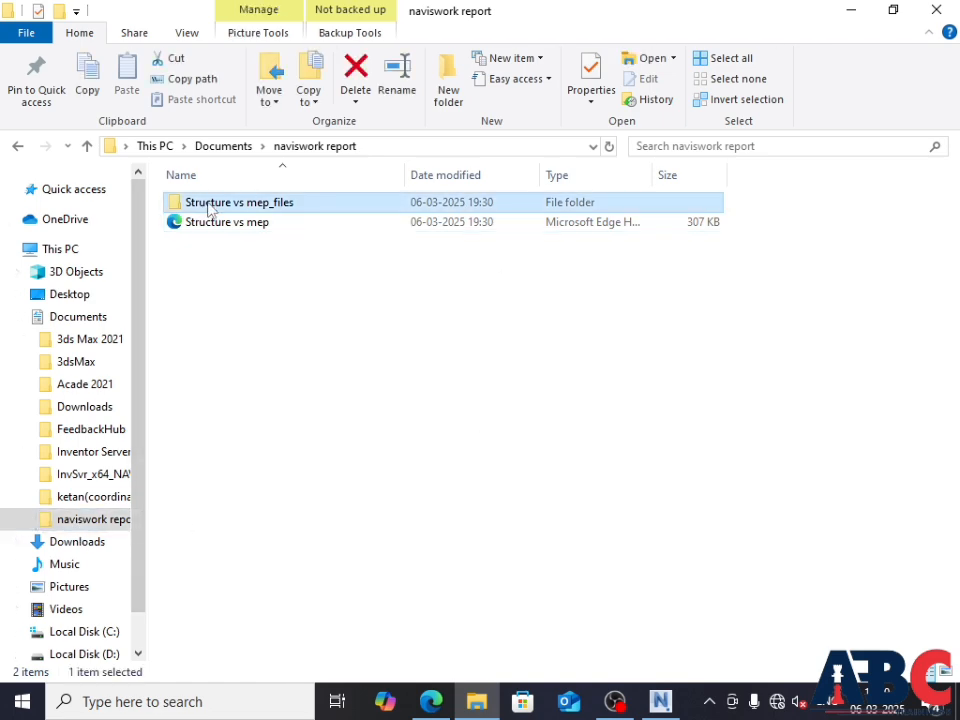
scroll(370, 522, "down", 3)
scroll(370, 522, "down", 20)
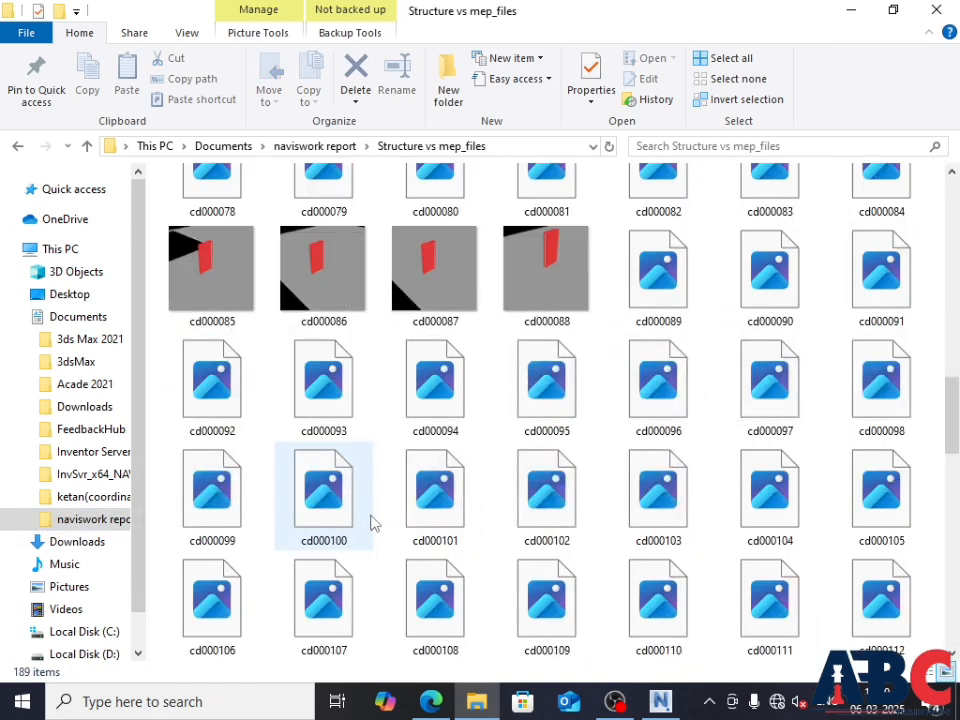
scroll(371, 520, "up", 2)
left_click(16, 147)
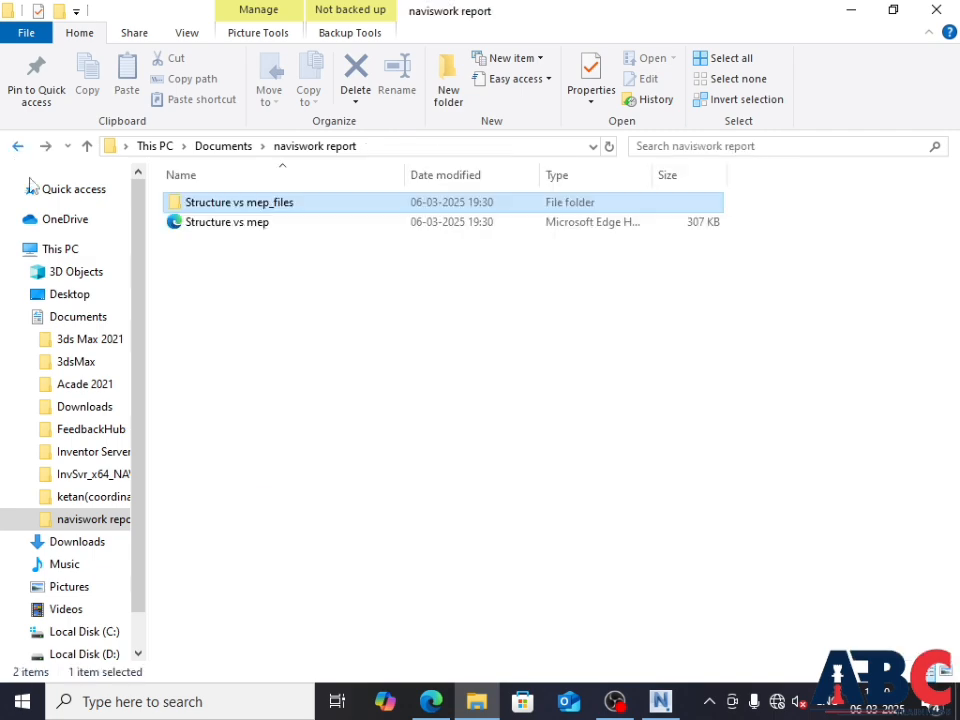
- Open the tabular Structure vs mep report in Microsoft Edge and look through its summary and clash rows
double_click(199, 231)
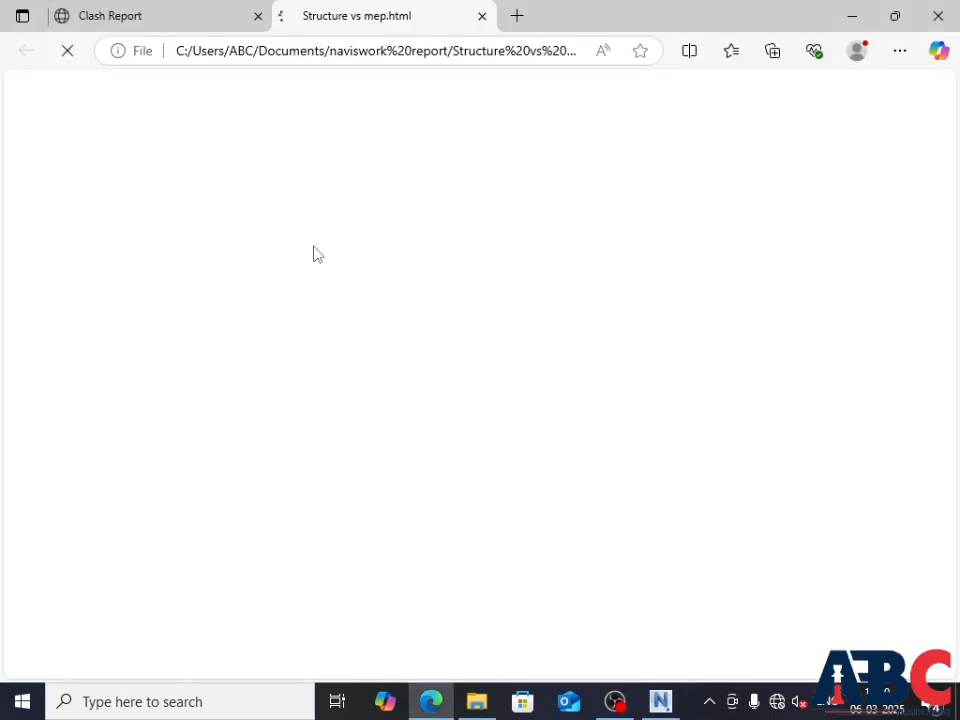
scroll(418, 414, "down", 6)
scroll(418, 414, "down", 3)
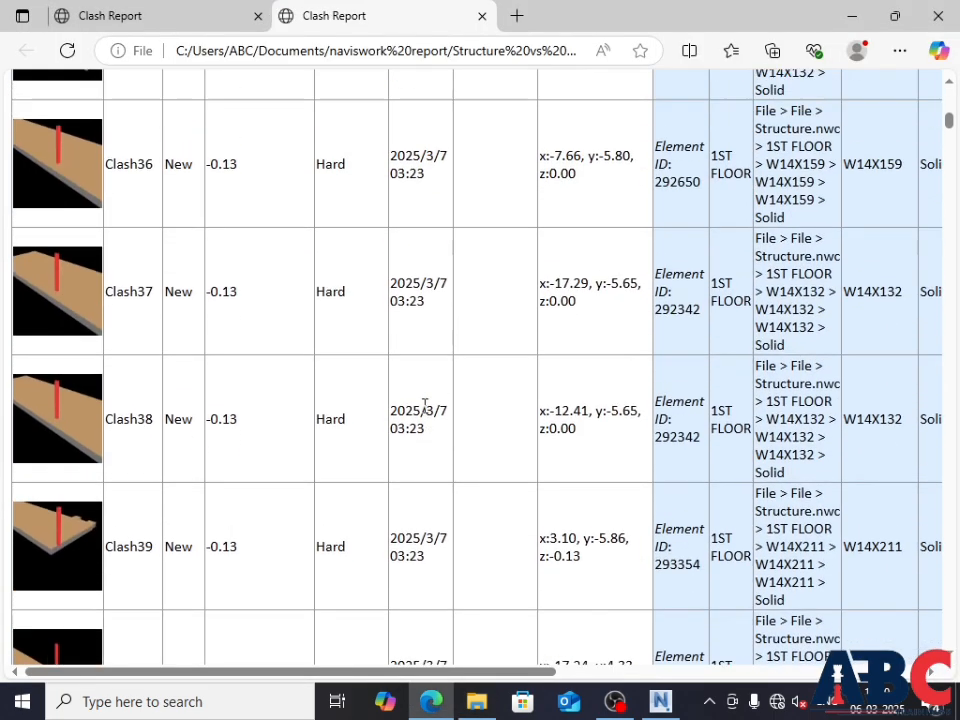
scroll(424, 404, "up", 9)
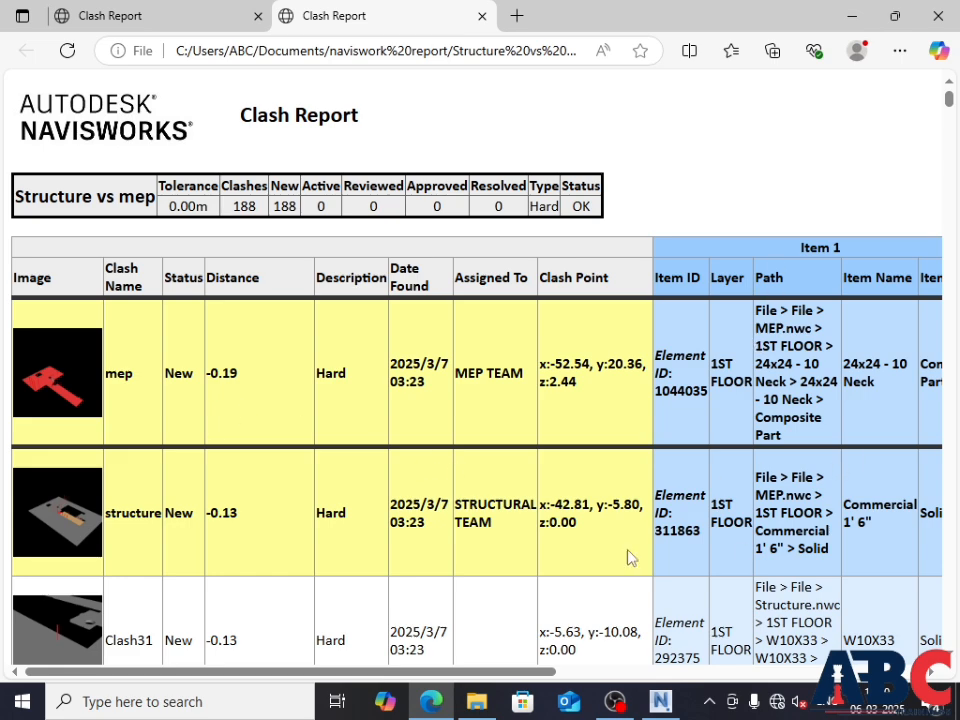
scroll(471, 463, "down", 10)
scroll(471, 463, "up", 10)
- Compare the tabular report with the earlier plain HTML report, and return to the tabular one
left_click(135, 15)
scroll(394, 400, "up", 19)
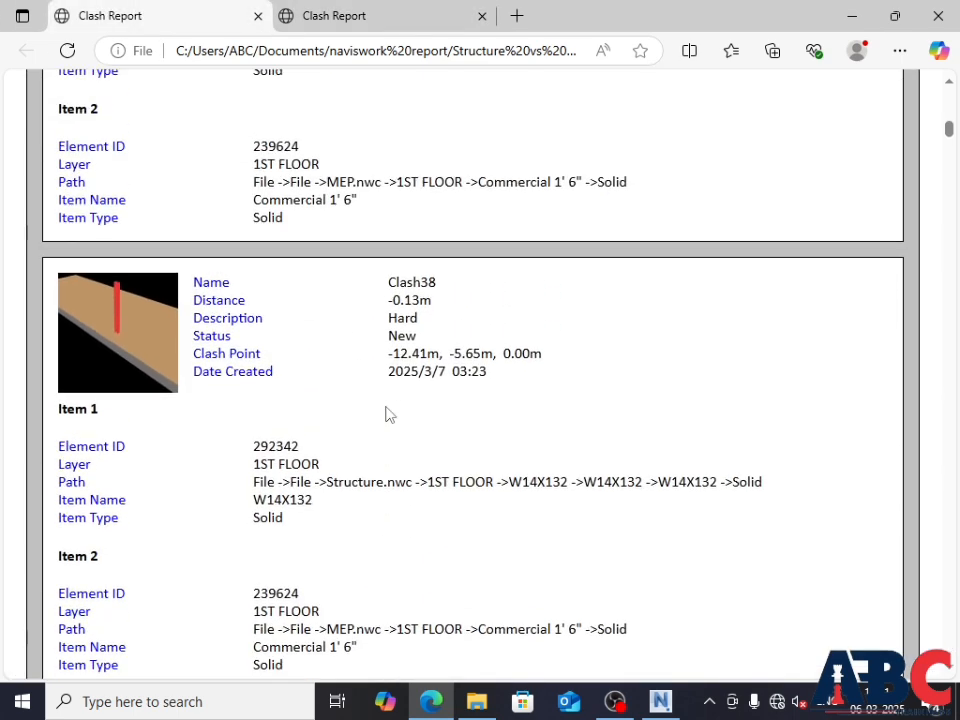
scroll(431, 390, "up", 2)
left_click(314, 14)
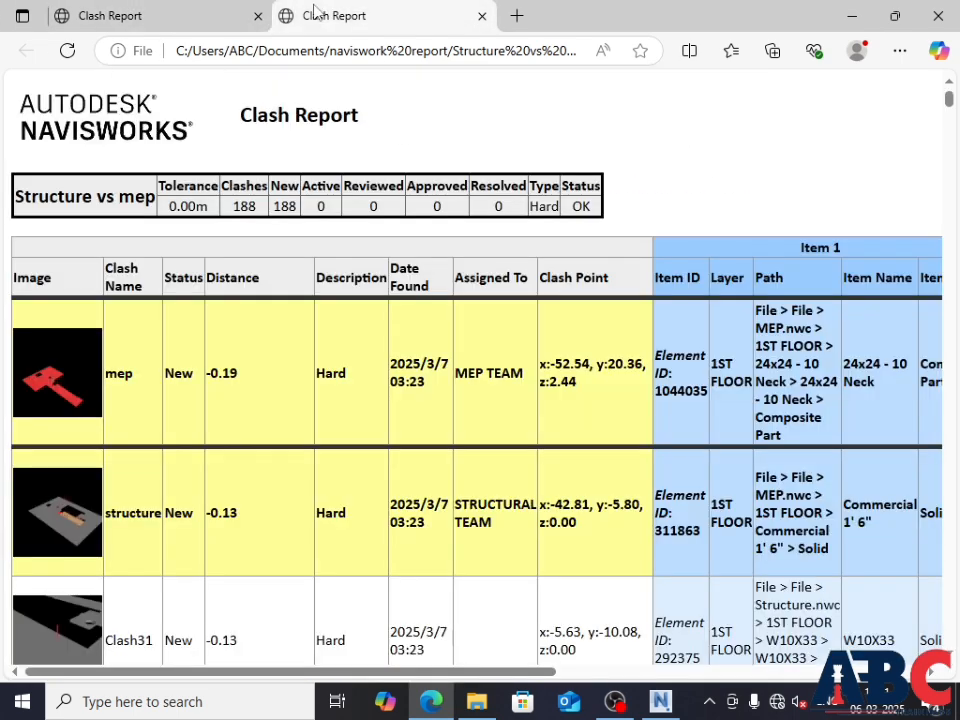
- Look through the tabular clash rows and open the full-size image of the mep clash group
scroll(431, 458, "down", 18)
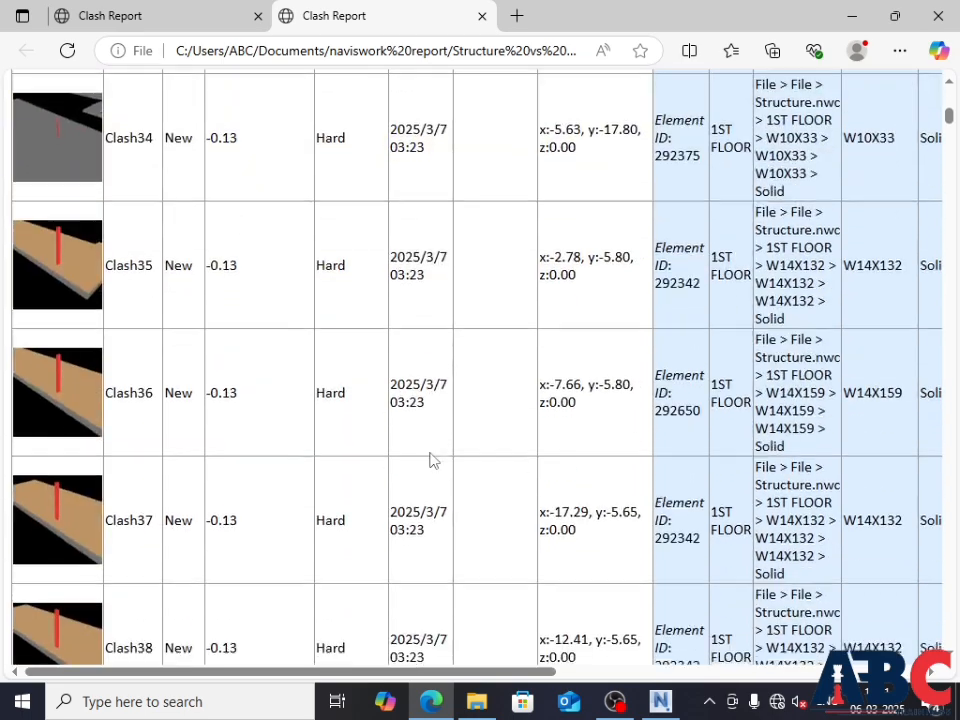
scroll(430, 459, "down", 3)
scroll(429, 459, "up", 15)
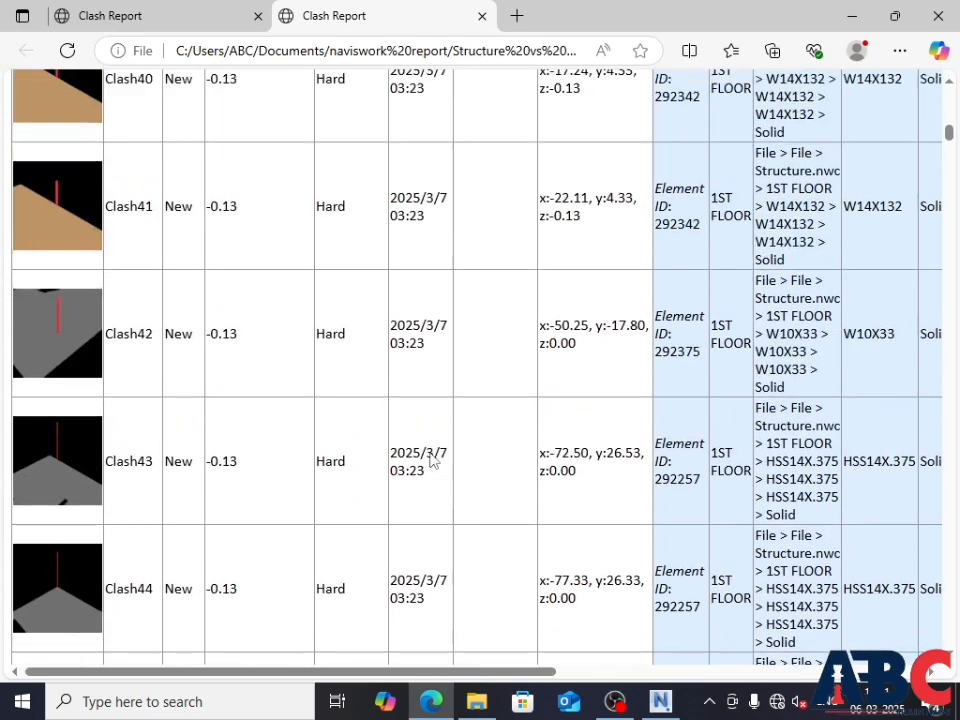
scroll(80, 287, "up", 6)
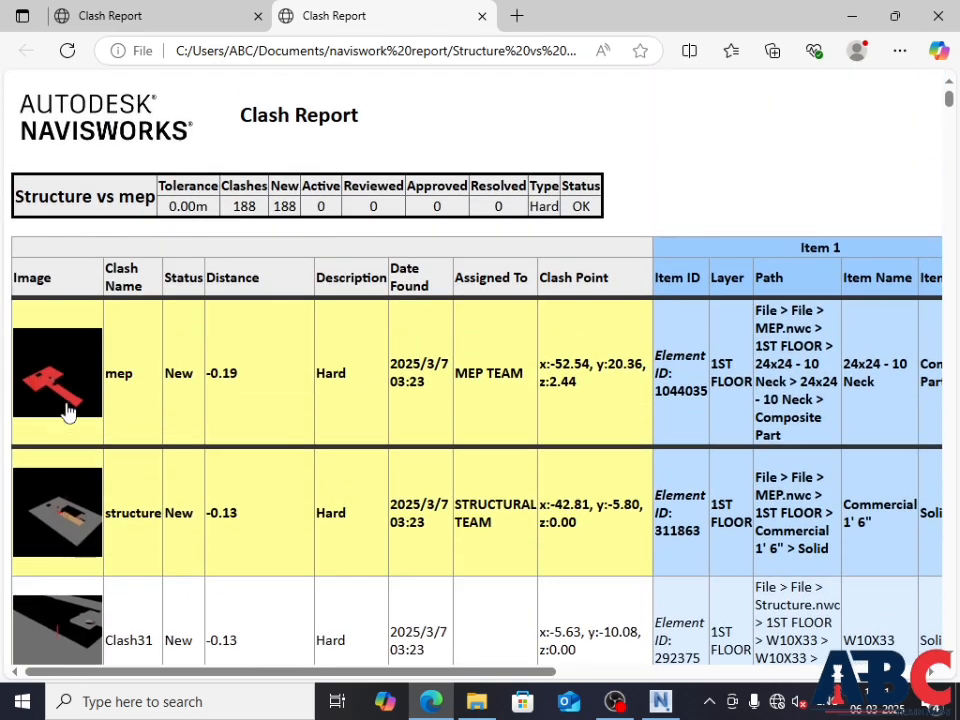
left_click(60, 400)
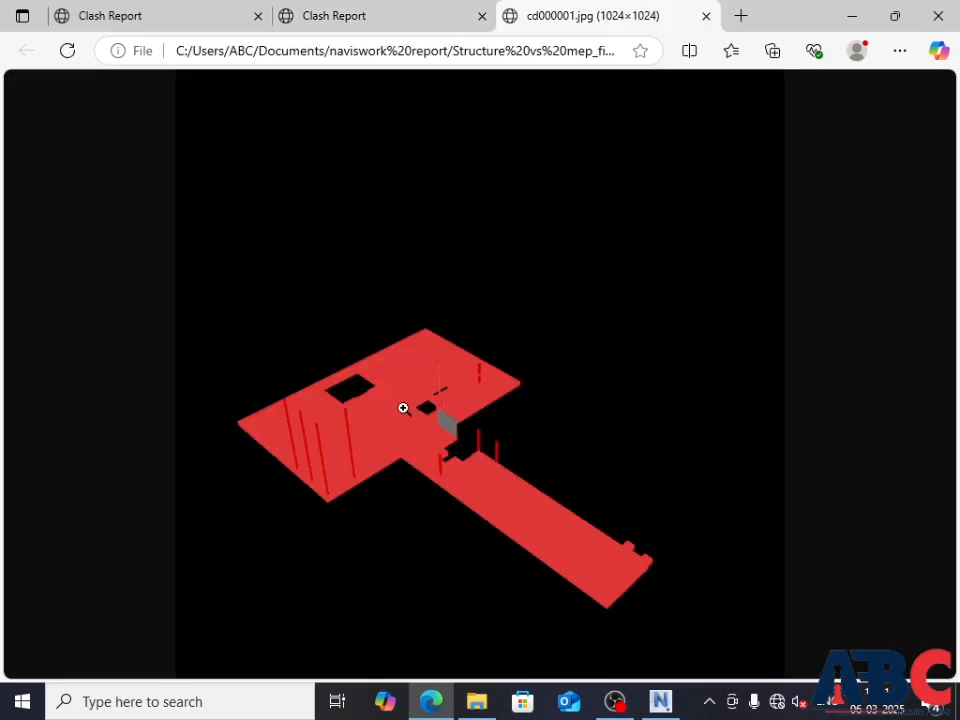